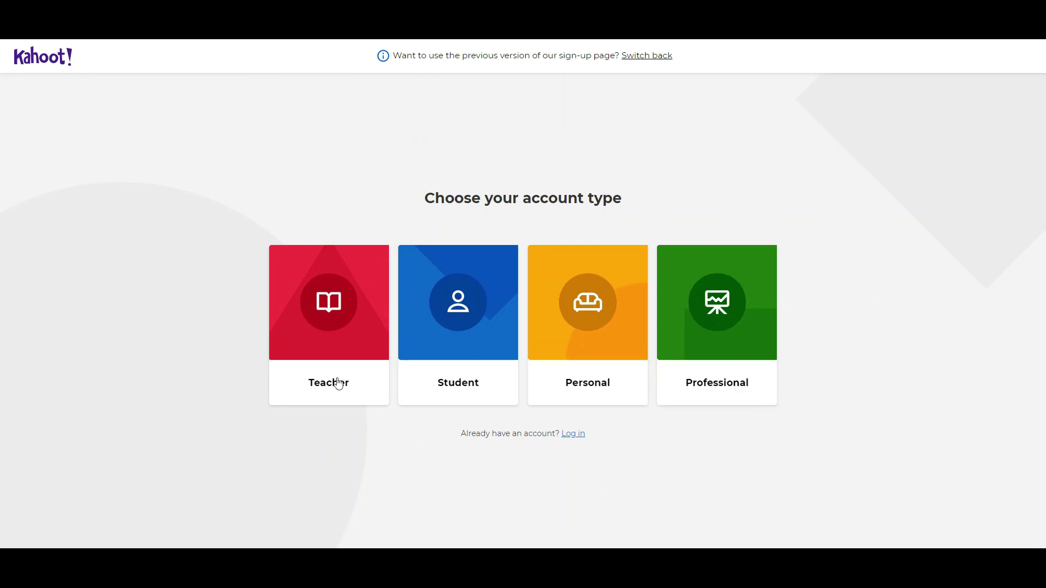
Step: Sign up as a higher-education teacher, entering the account e-mail and password
left_click(338, 307)
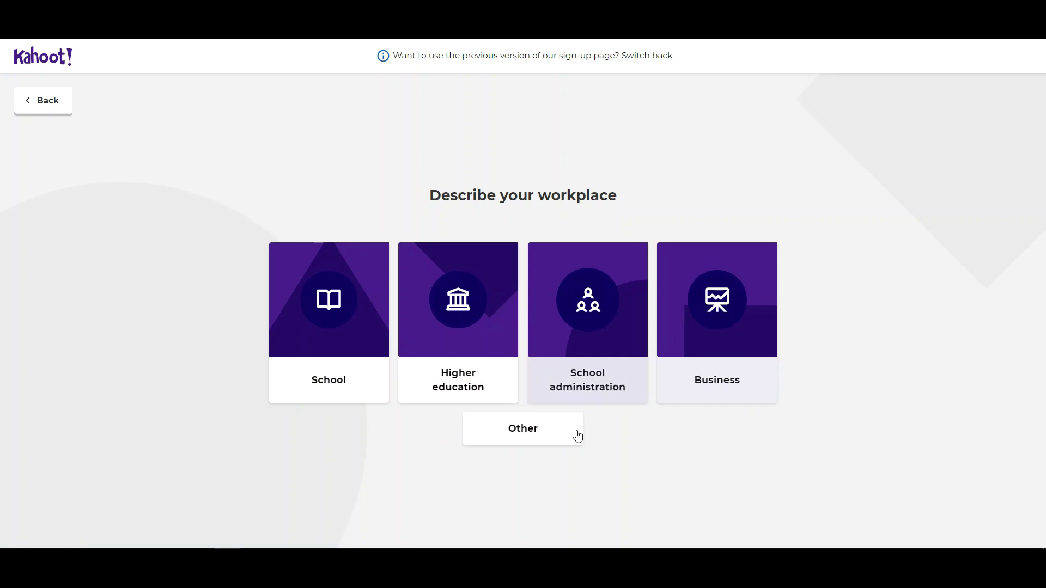
left_click(466, 379)
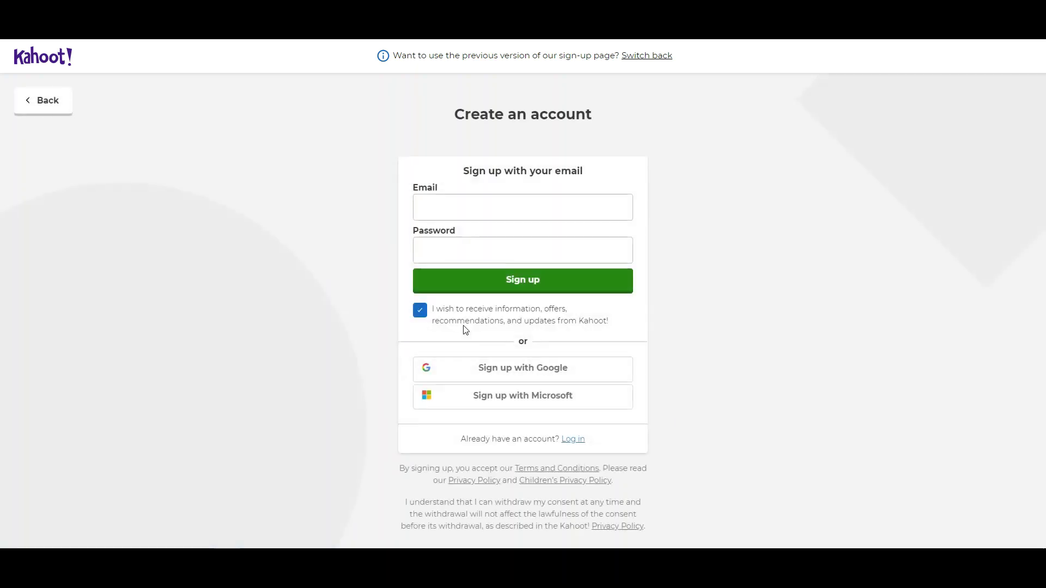
left_click(474, 213)
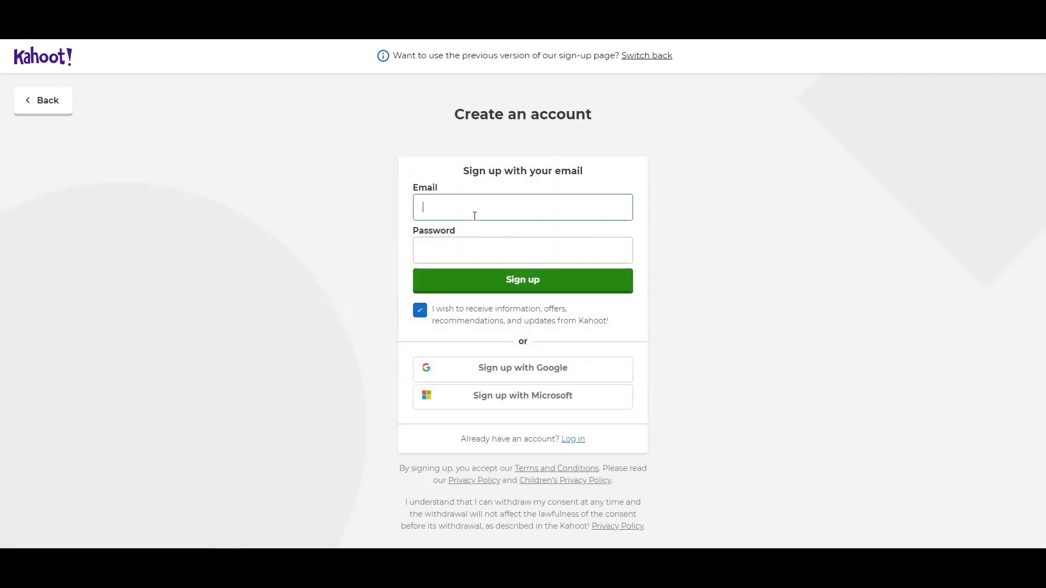
left_click(478, 250)
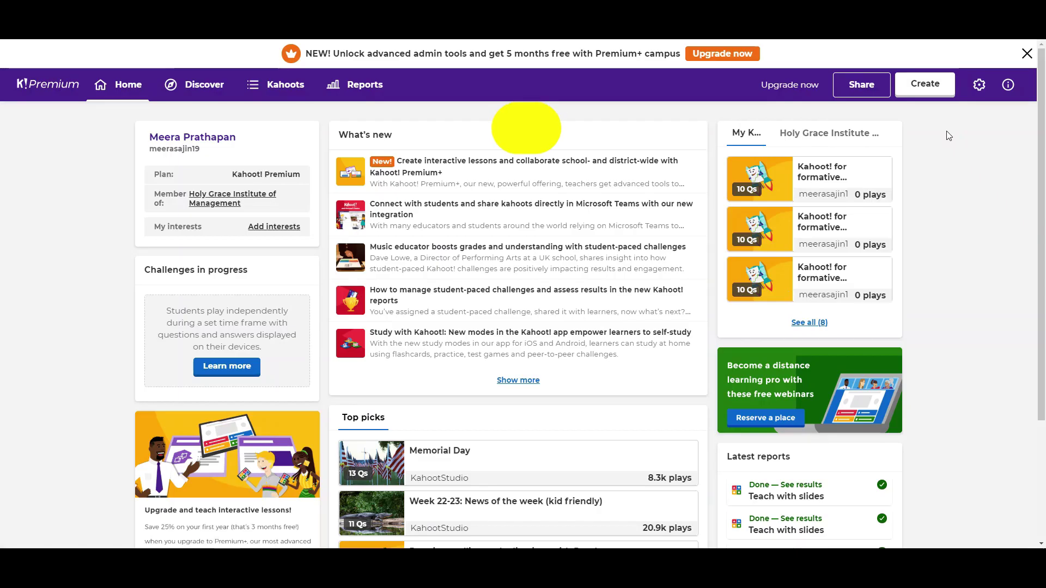
Step: Create a new kahoot from the 'Kahoot! for formative assessment' template
left_click(926, 87)
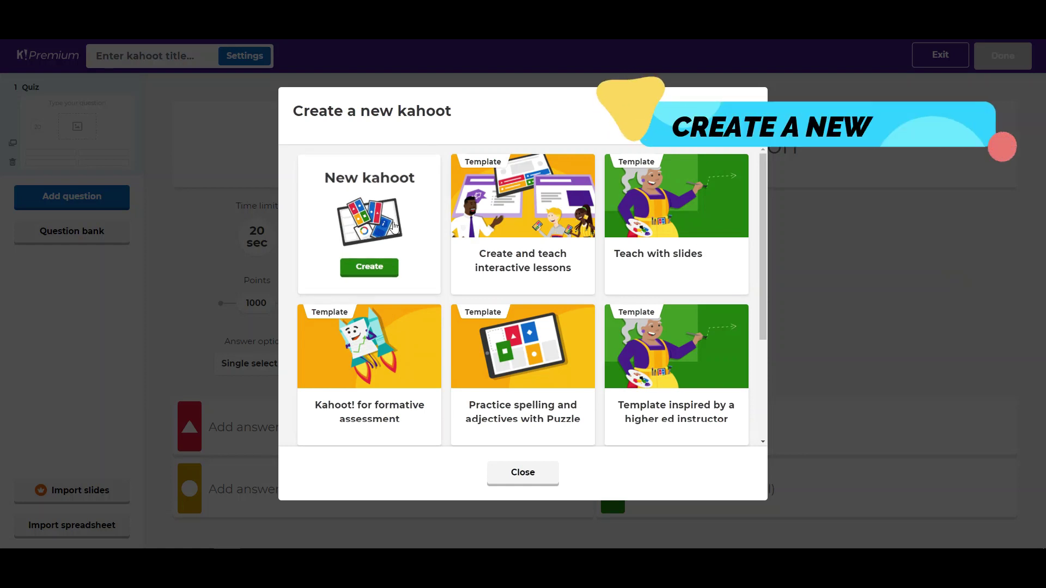
left_click(368, 269)
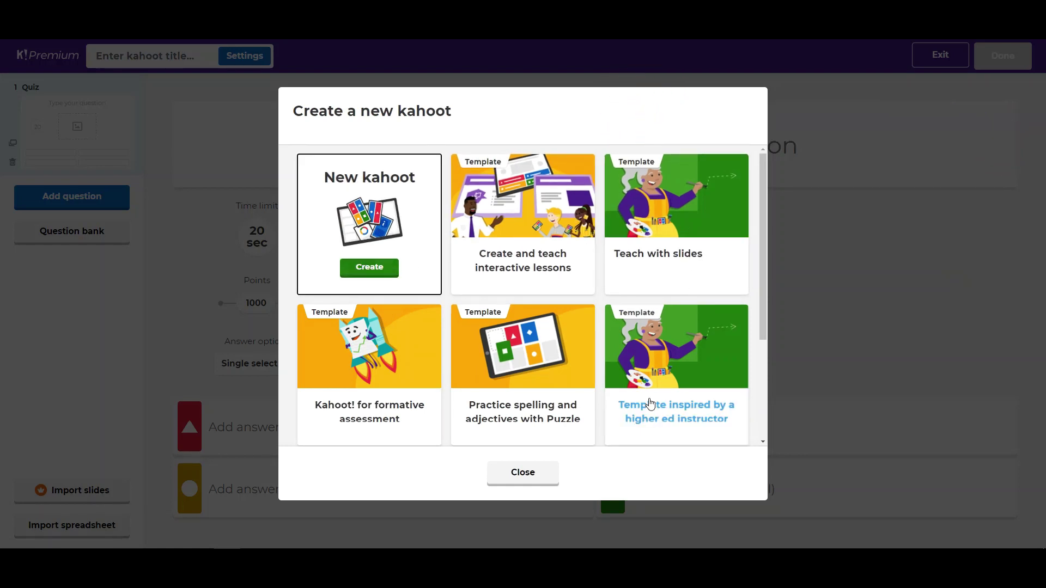
left_click(384, 358)
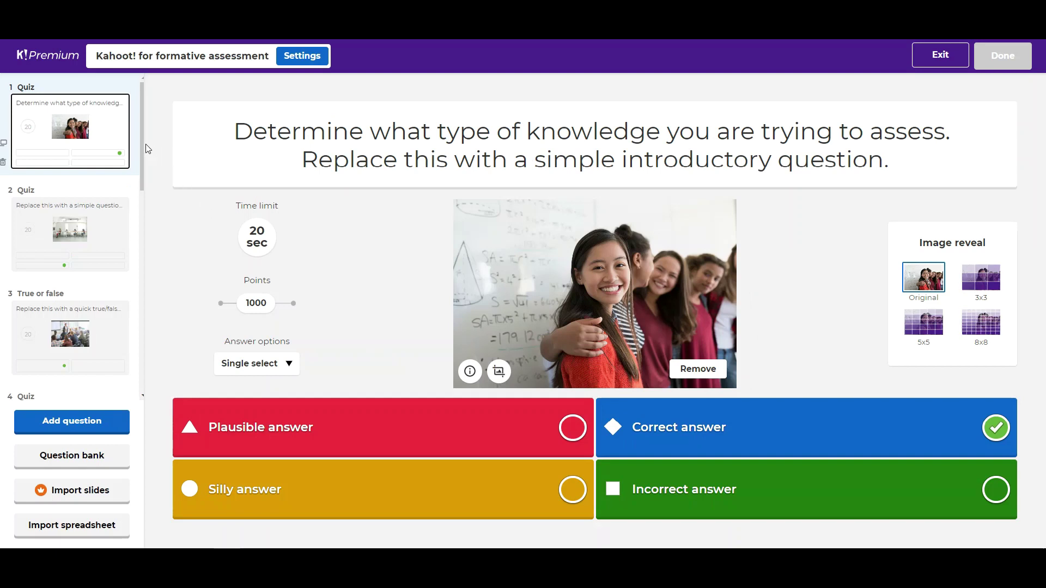
Step: Replace question 1's placeholder text with 'What is the color of Apple?'
scroll(143, 146, "down", 5)
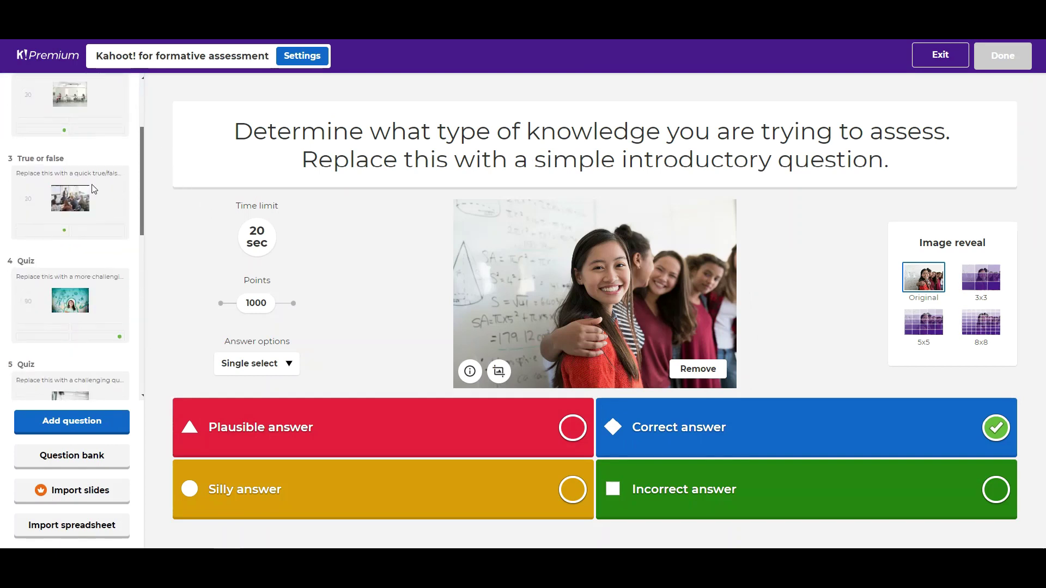
scroll(109, 172, "up", 5)
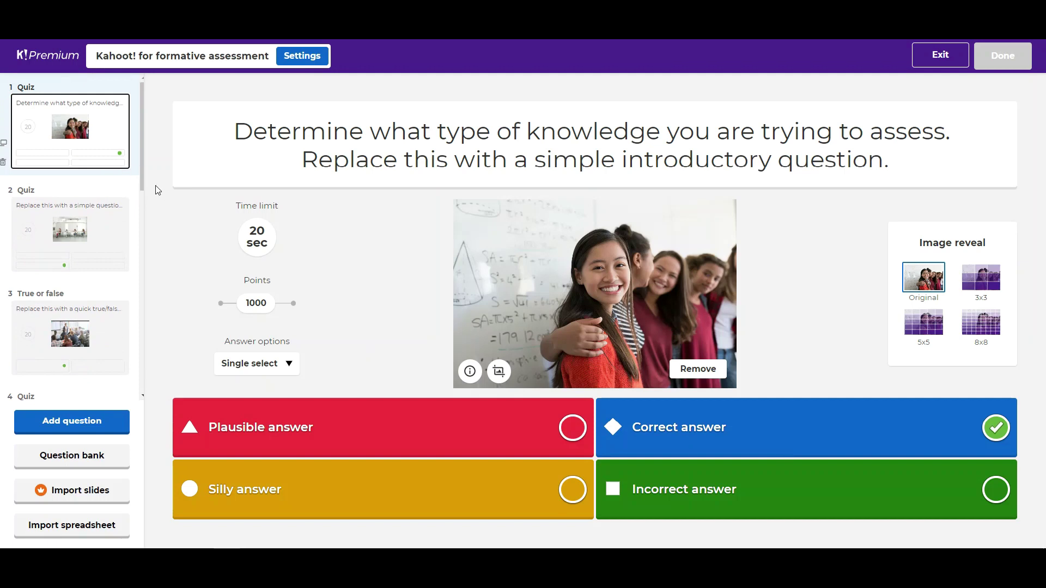
triple_click(664, 142)
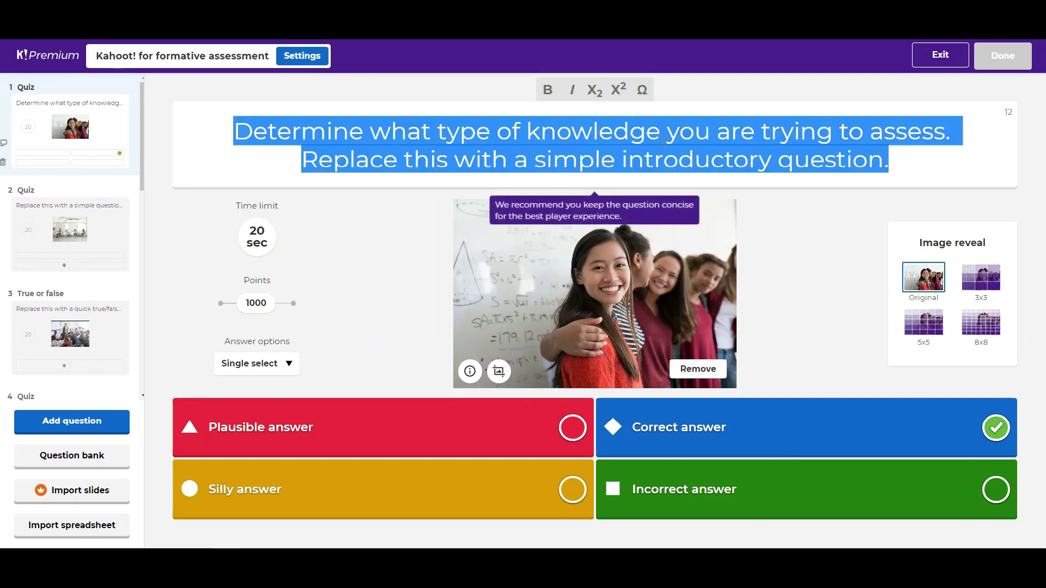
left_click(665, 142)
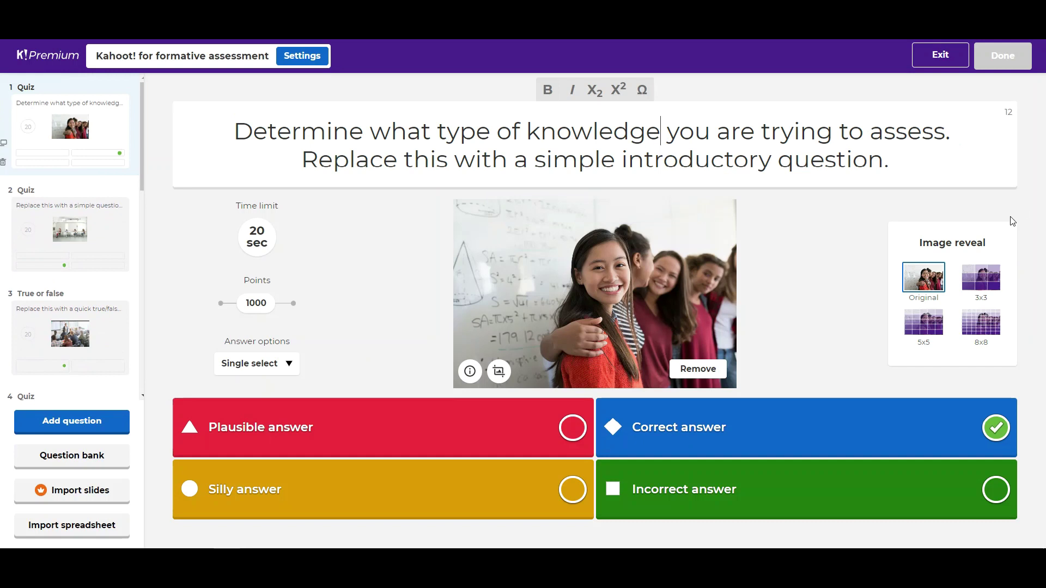
left_click_drag(876, 155, 190, 123)
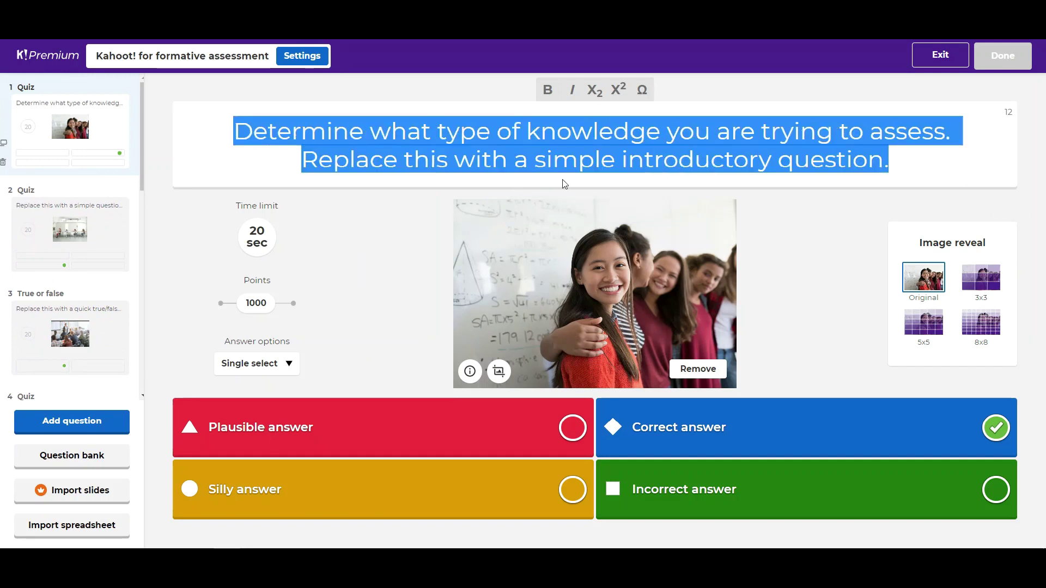
type("What is the color")
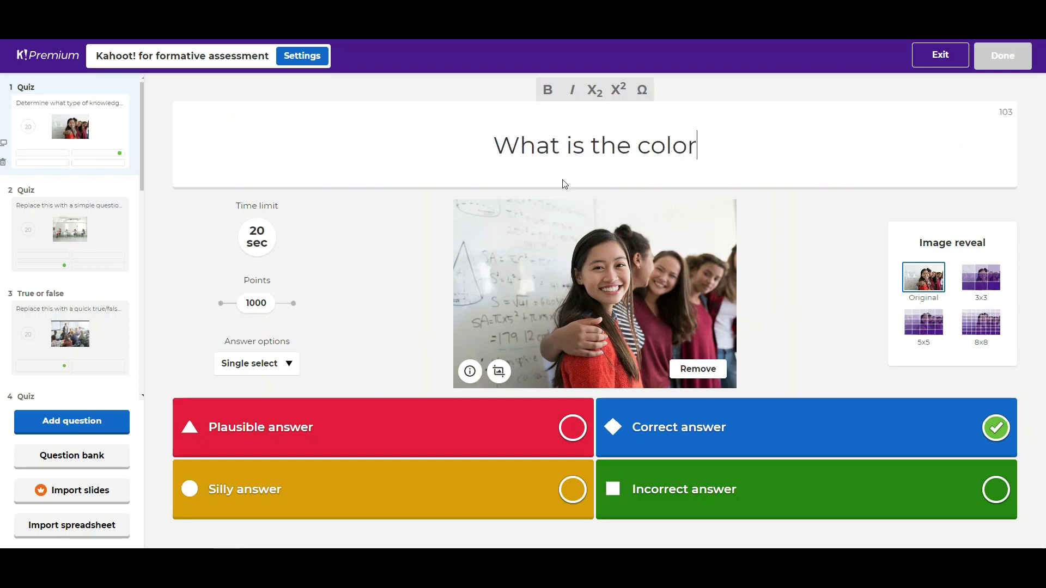
type(" of Apple?")
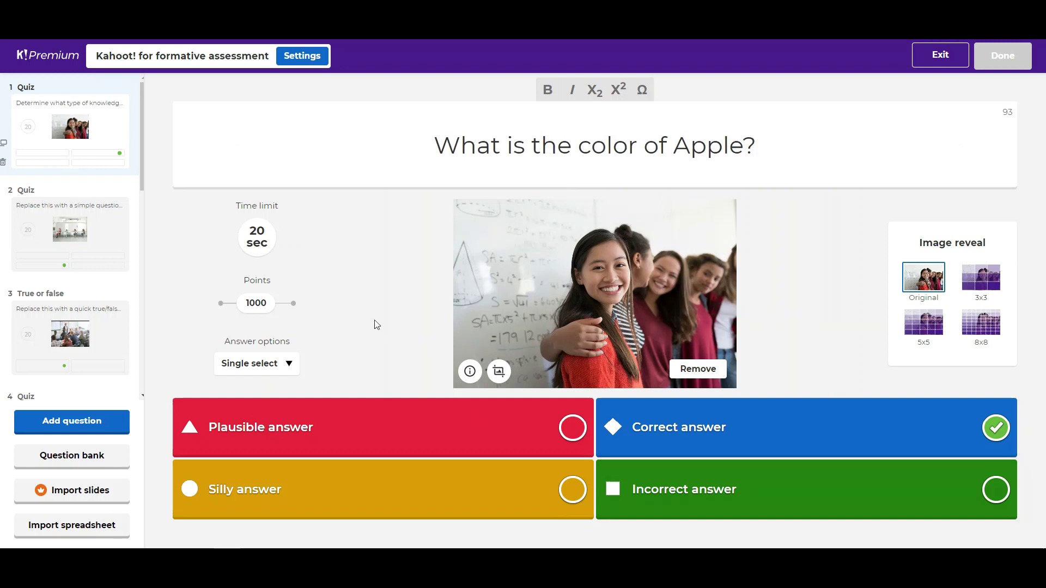
Step: Set question 1's time limit to 5 seconds, keeping 1000 points and Single select answers
left_click(258, 240)
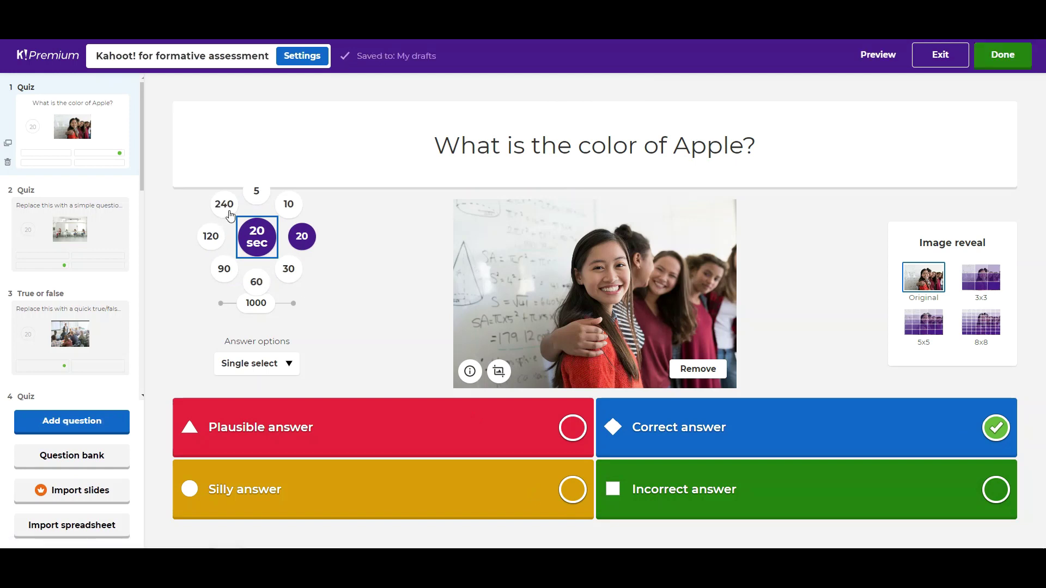
left_click(264, 206)
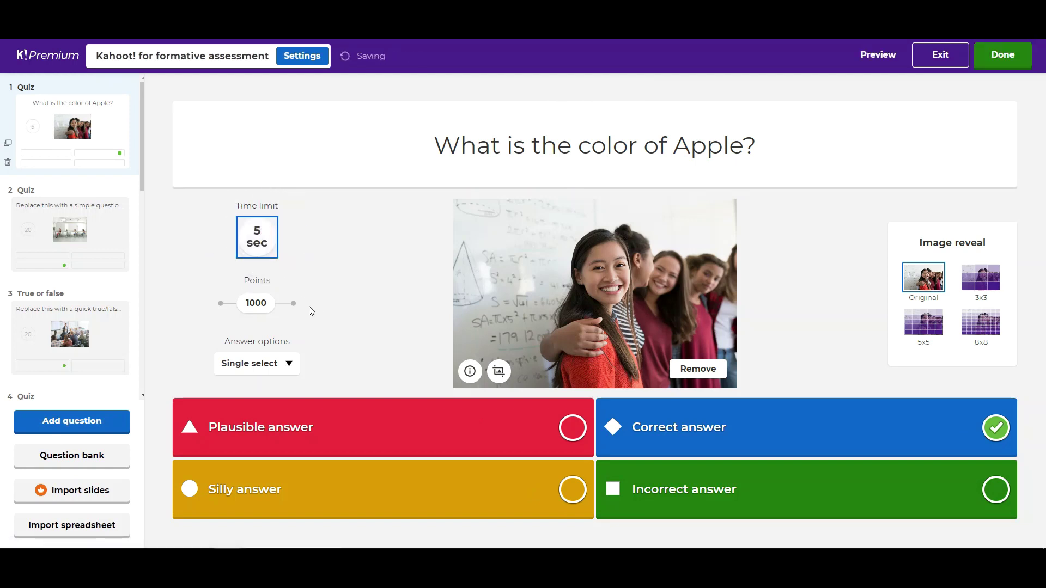
mouse_move(263, 305)
left_mouse_down()
mouse_move(215, 303)
mouse_move(295, 304)
mouse_move(218, 304)
mouse_move(273, 303)
mouse_move(256, 310)
left_mouse_up()
left_click(288, 365)
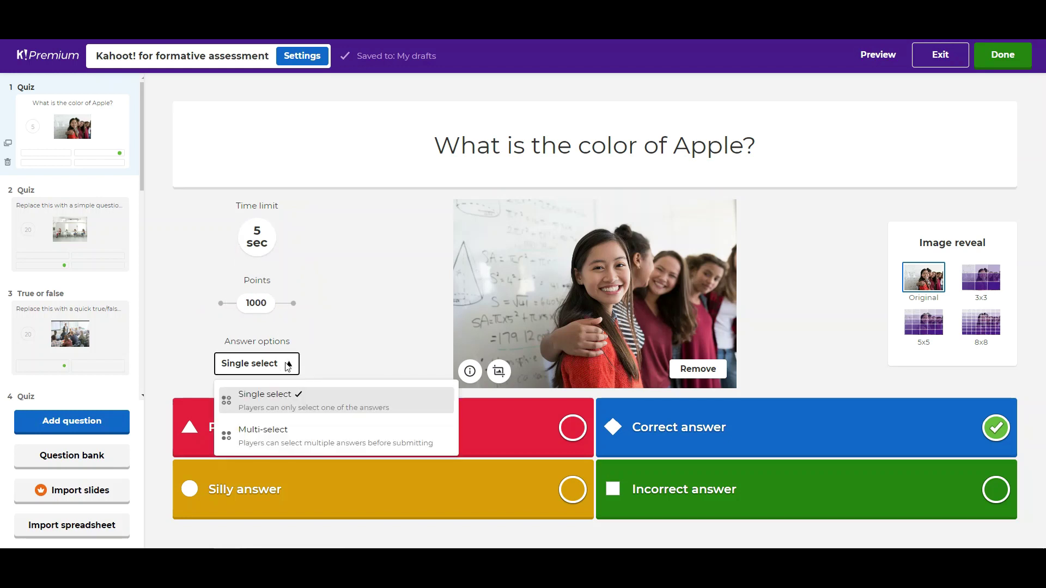
left_click(406, 369)
left_click(288, 364)
left_click(288, 364)
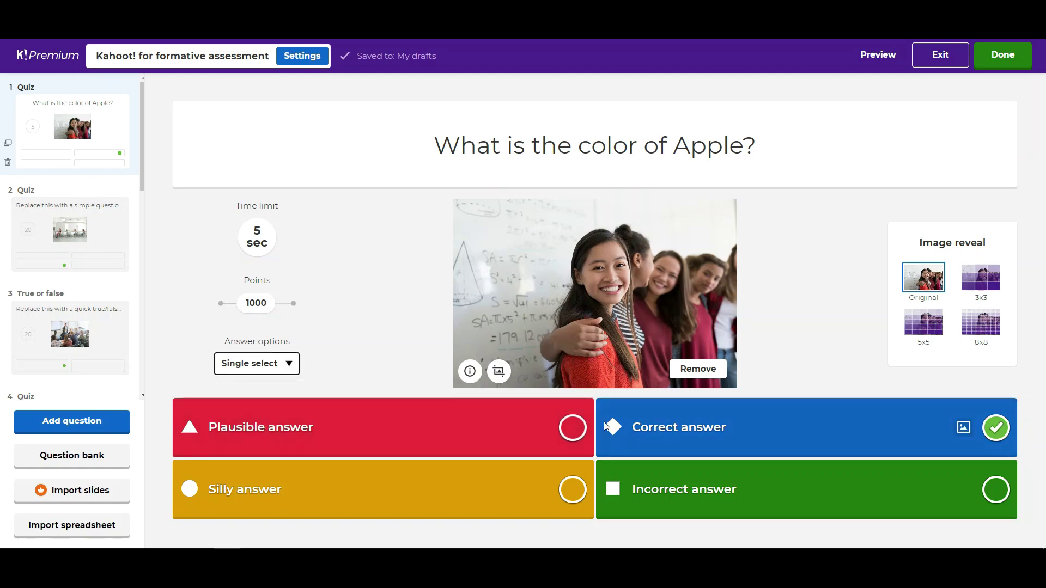
Step: Replace the four placeholder answers with Red, Blue, Yellow and Green
left_click(425, 436)
left_click_drag(332, 428, 190, 431)
type("Red")
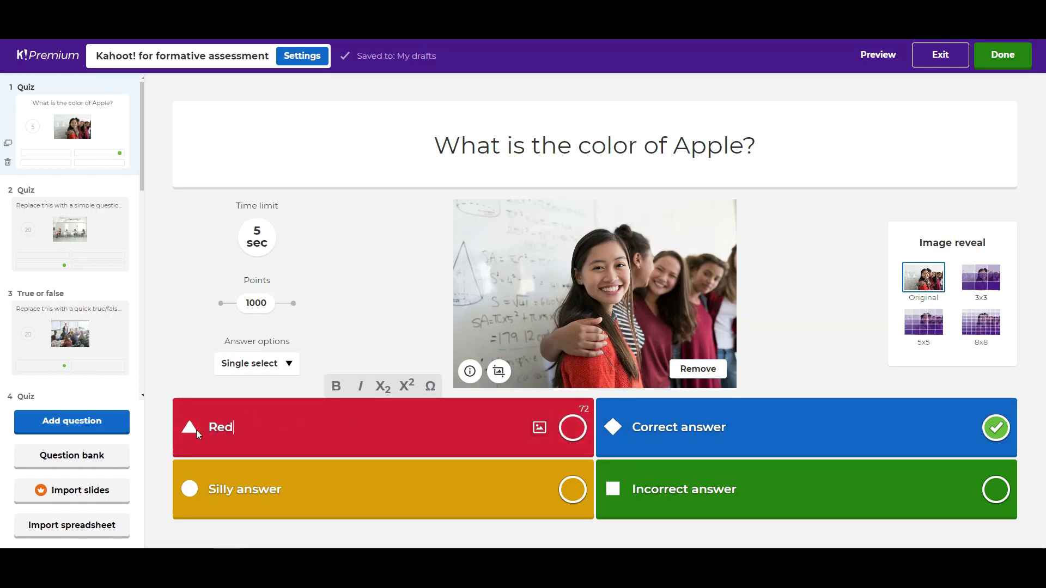
left_click(701, 433)
left_click_drag(720, 431, 625, 427)
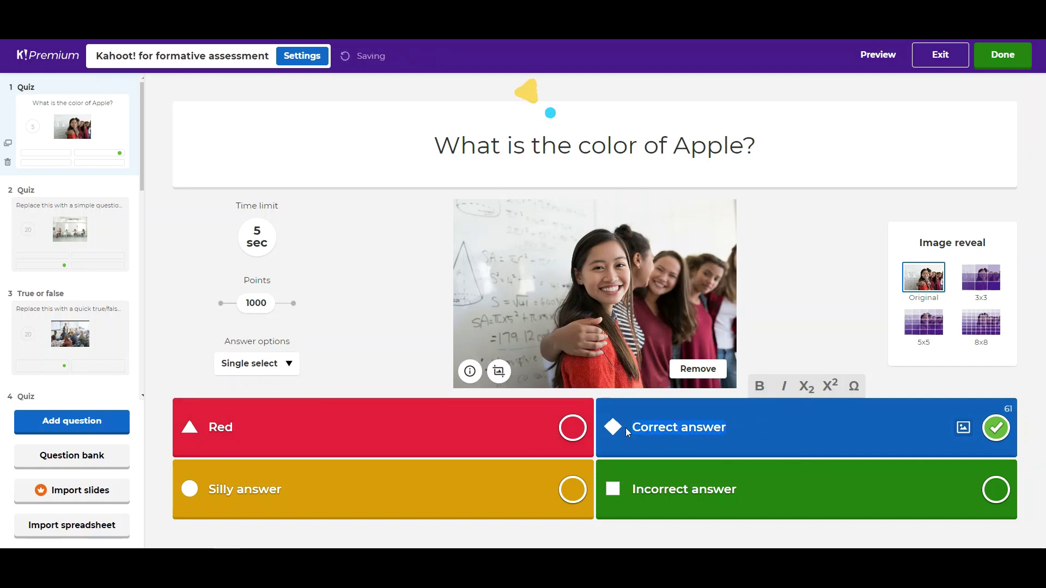
type("Blue")
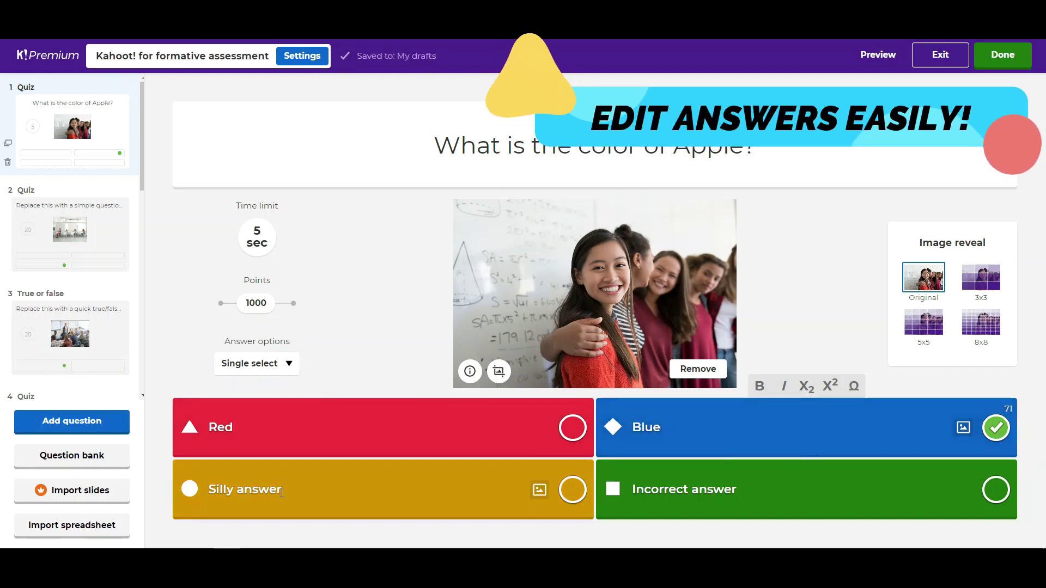
left_click_drag(327, 489, 152, 491)
type("Yellow")
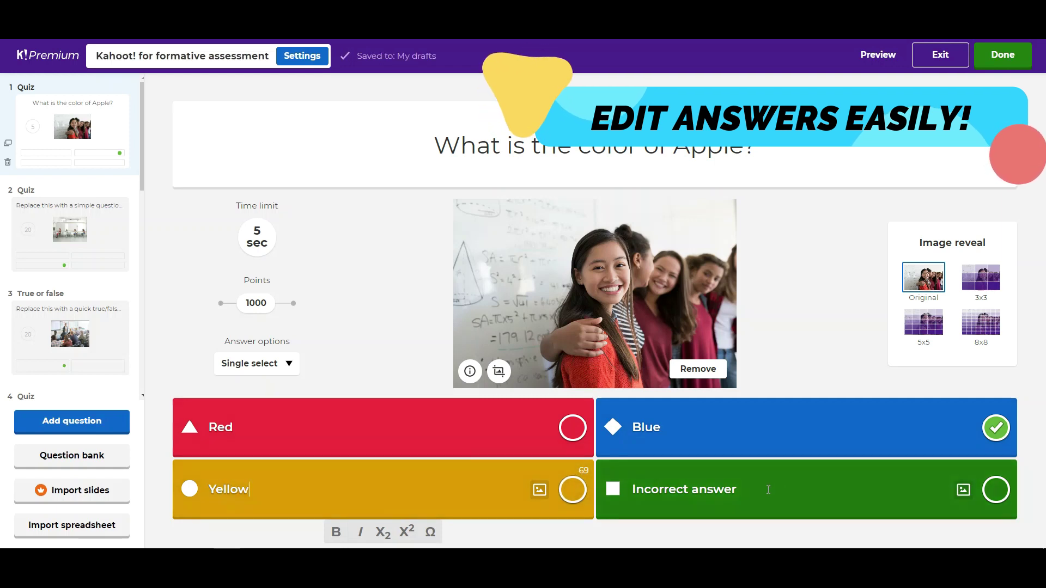
left_click_drag(768, 490, 620, 482)
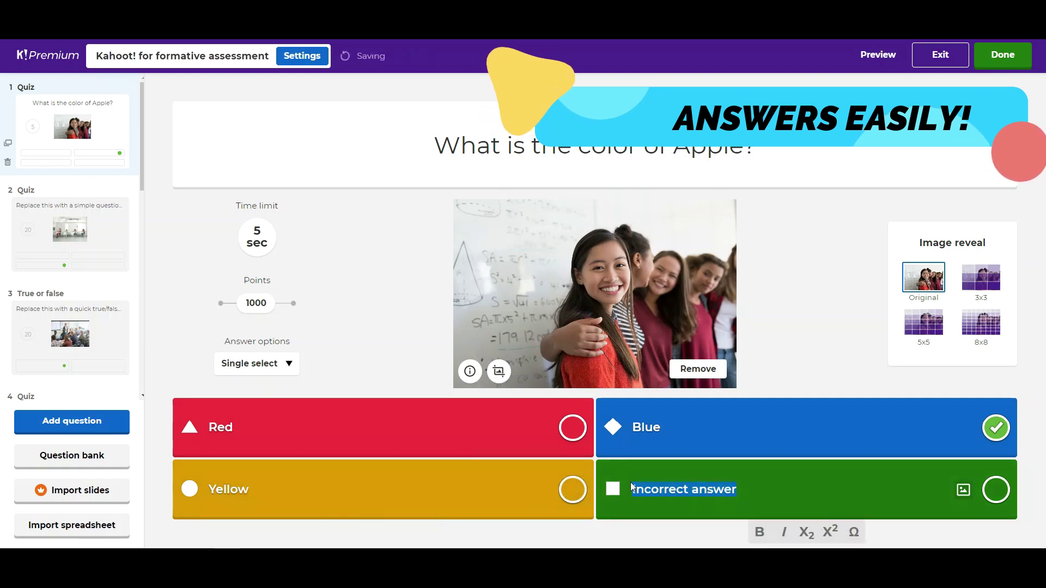
type("Green")
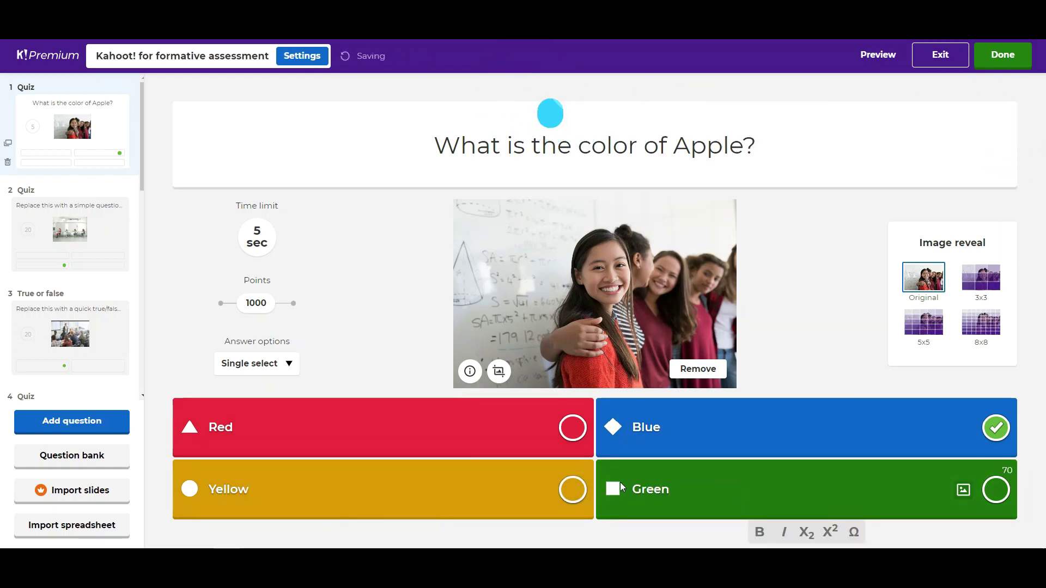
left_click(807, 349)
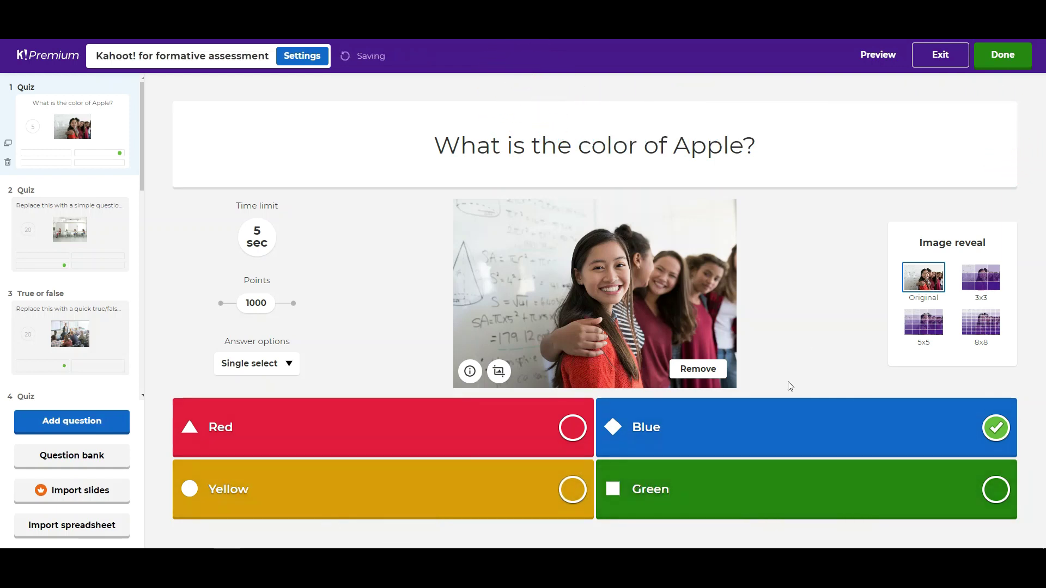
Step: Remove the template classroom photo and bring up the image library instead of a YouTube link
left_click(699, 374)
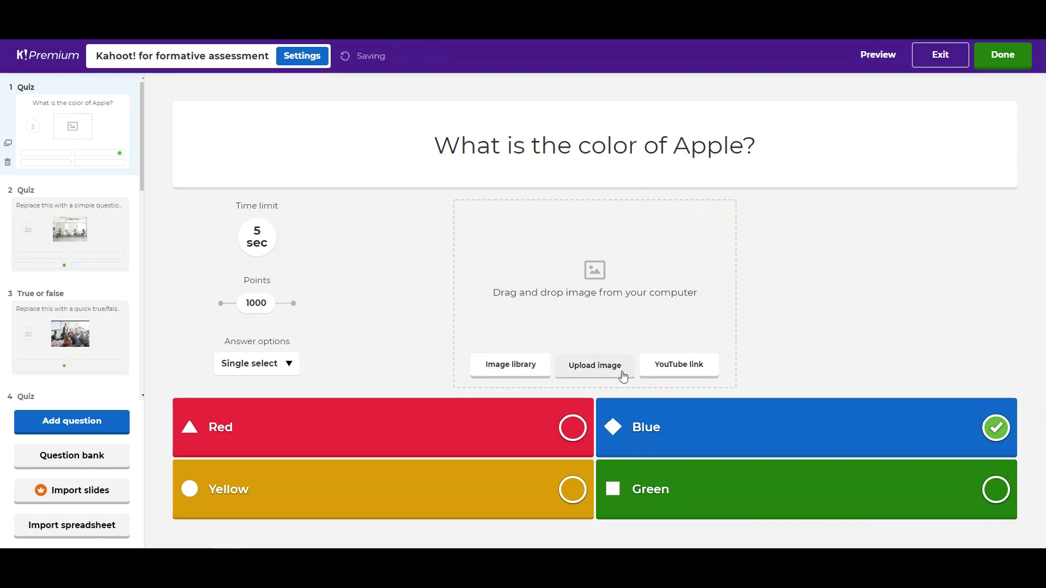
left_click(699, 372)
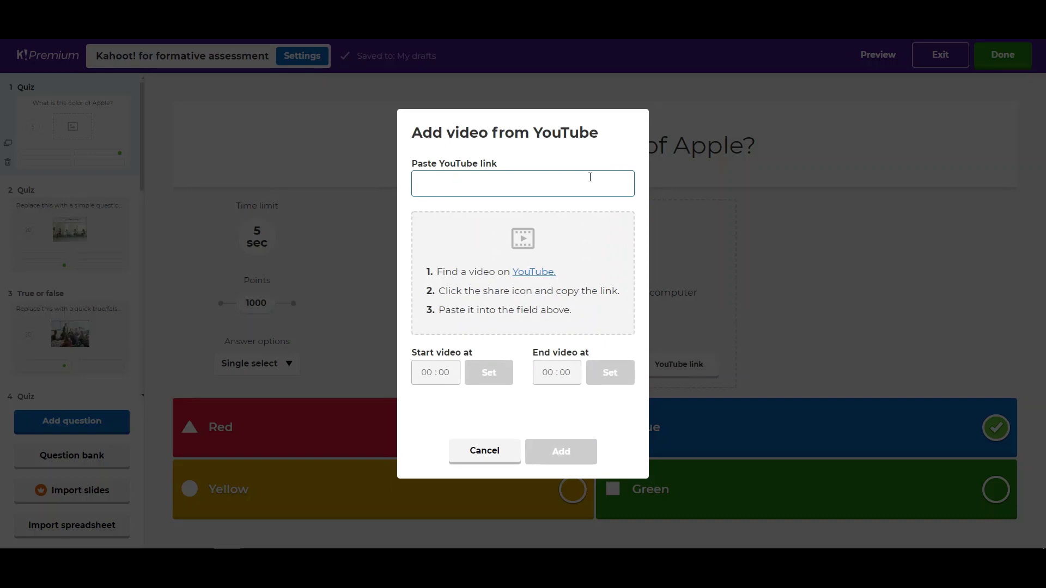
left_click(494, 456)
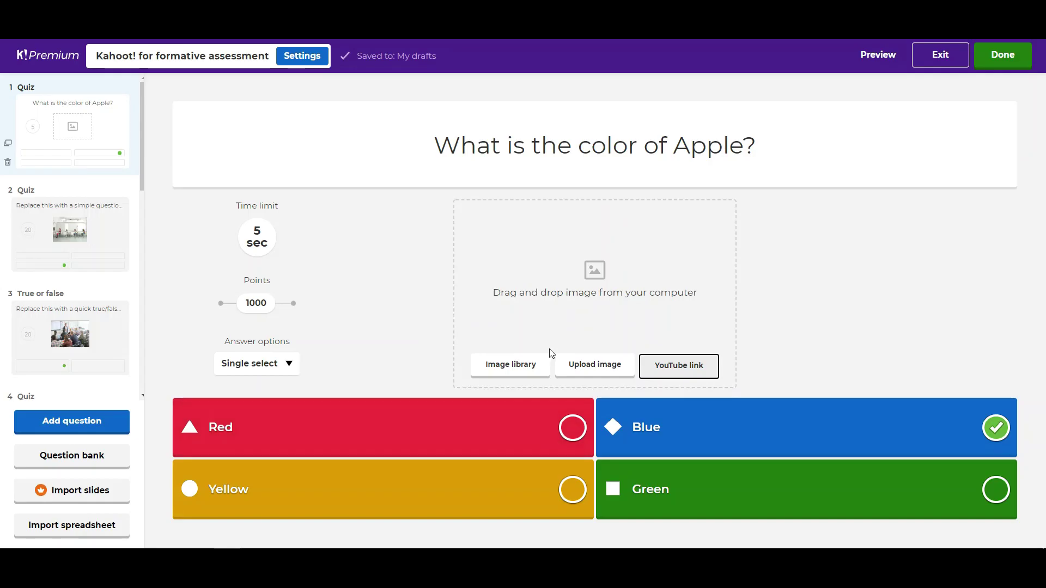
left_click(518, 369)
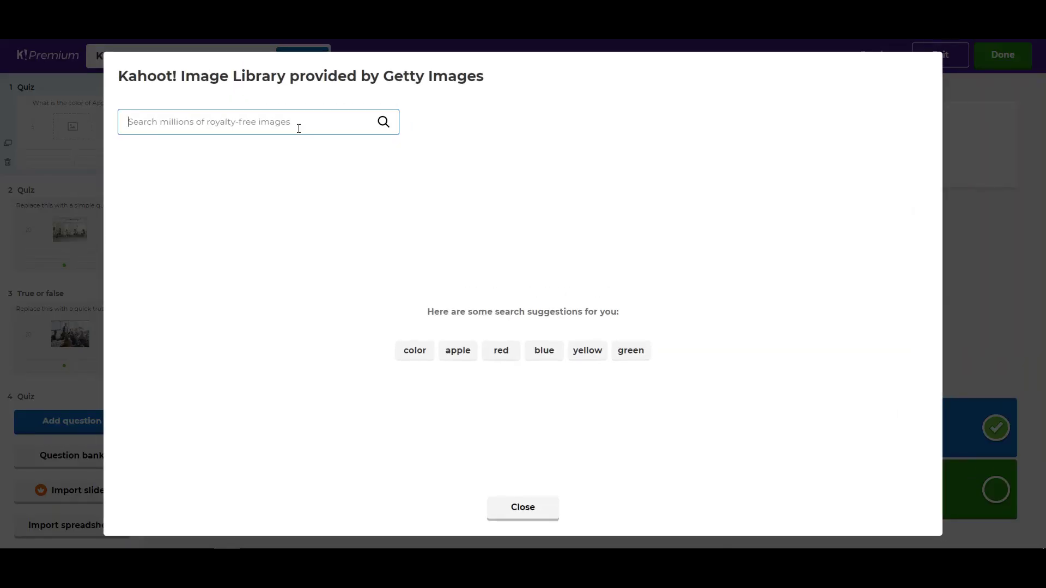
Step: Add a mixed-fruit photo from a 'fruits' image search and mark Red, not Blue, as correct
type("fr")
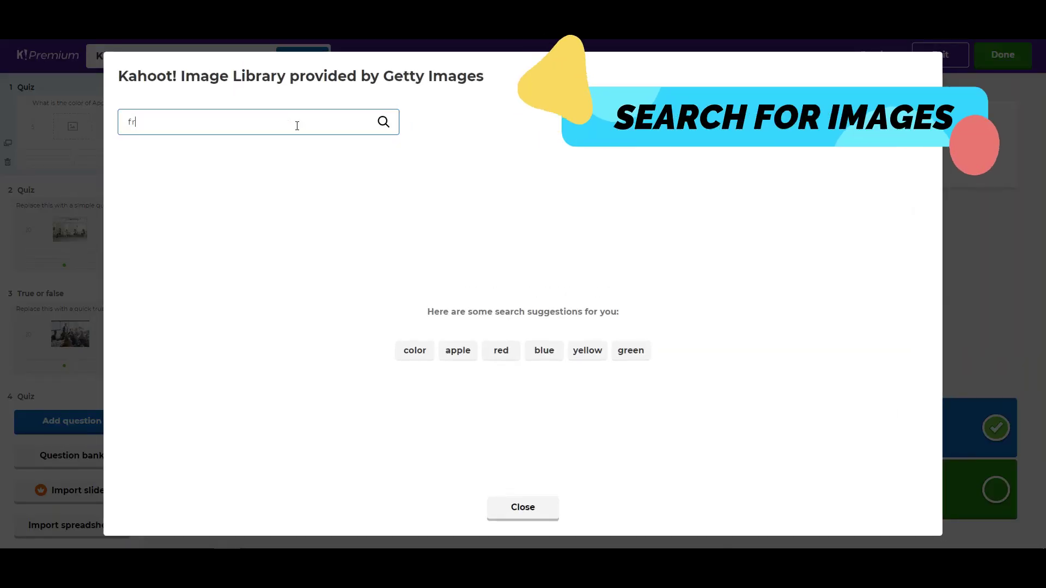
type("uits")
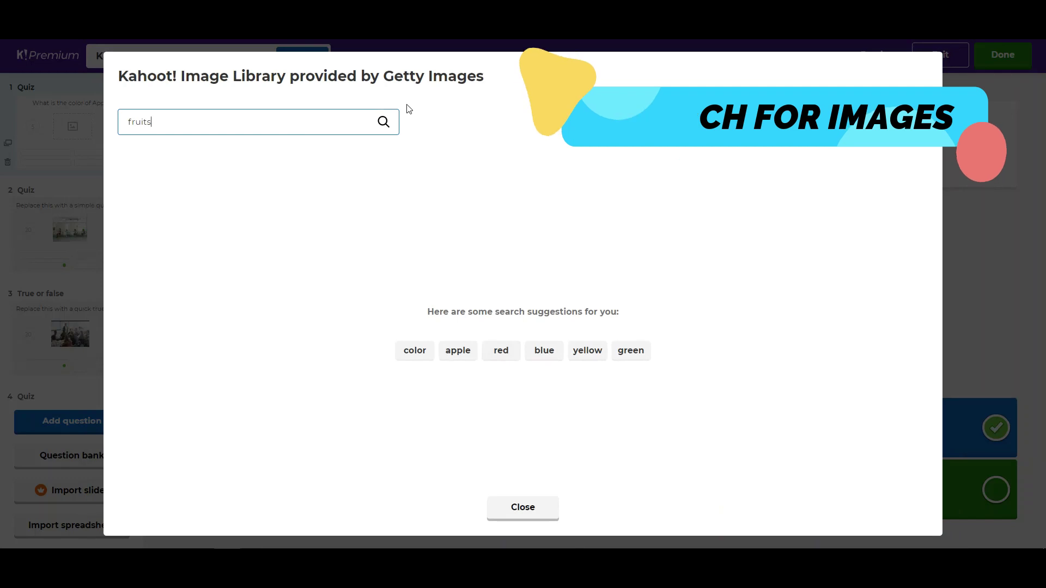
left_click(384, 122)
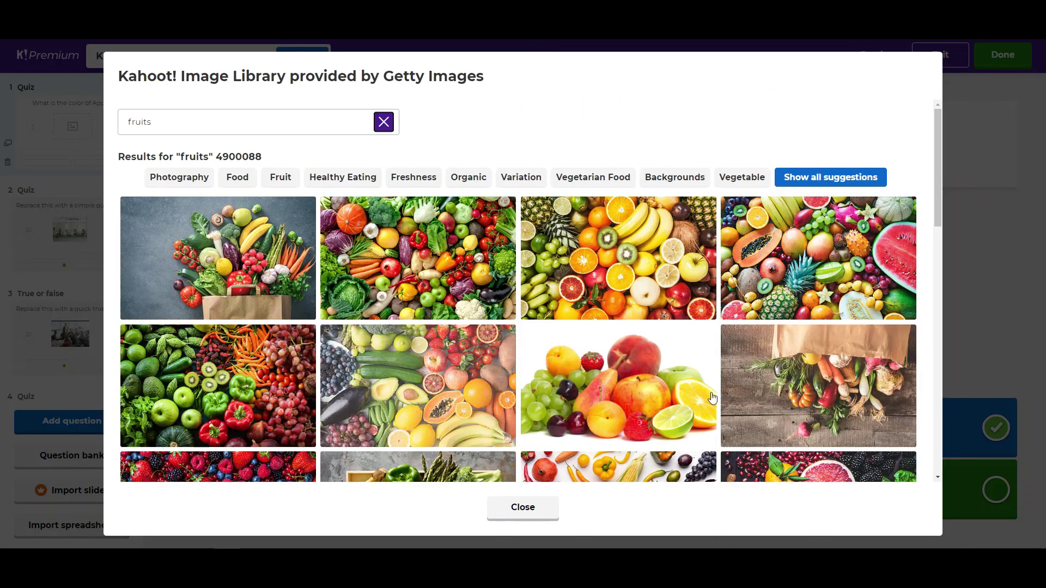
left_click(615, 426)
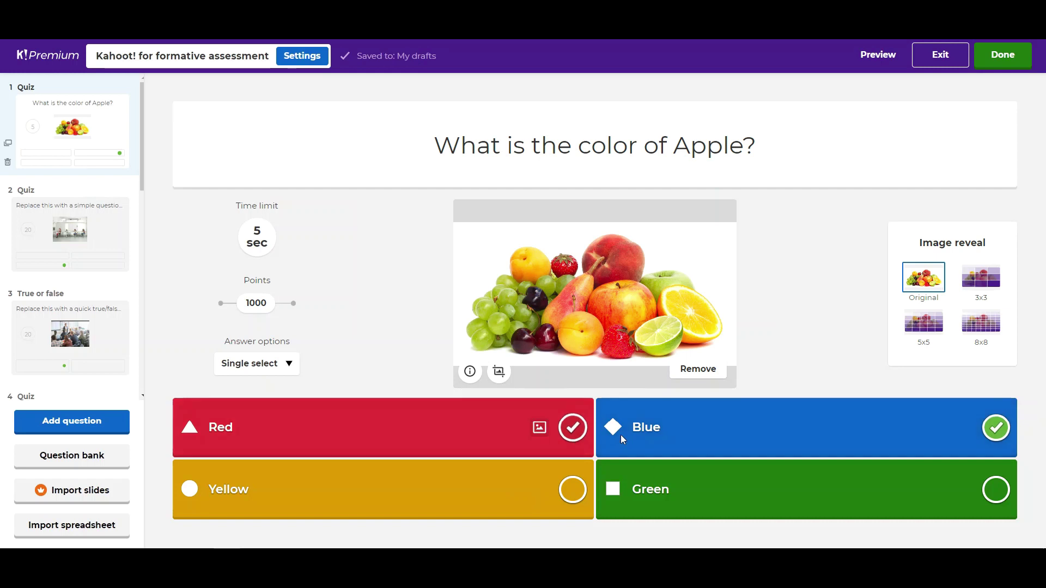
left_click(997, 429)
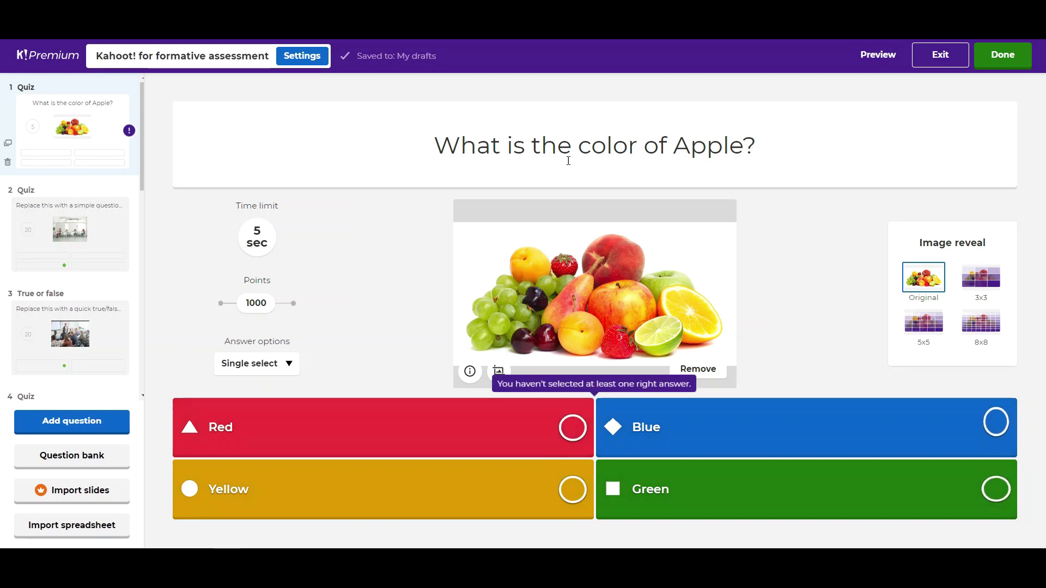
left_click(573, 429)
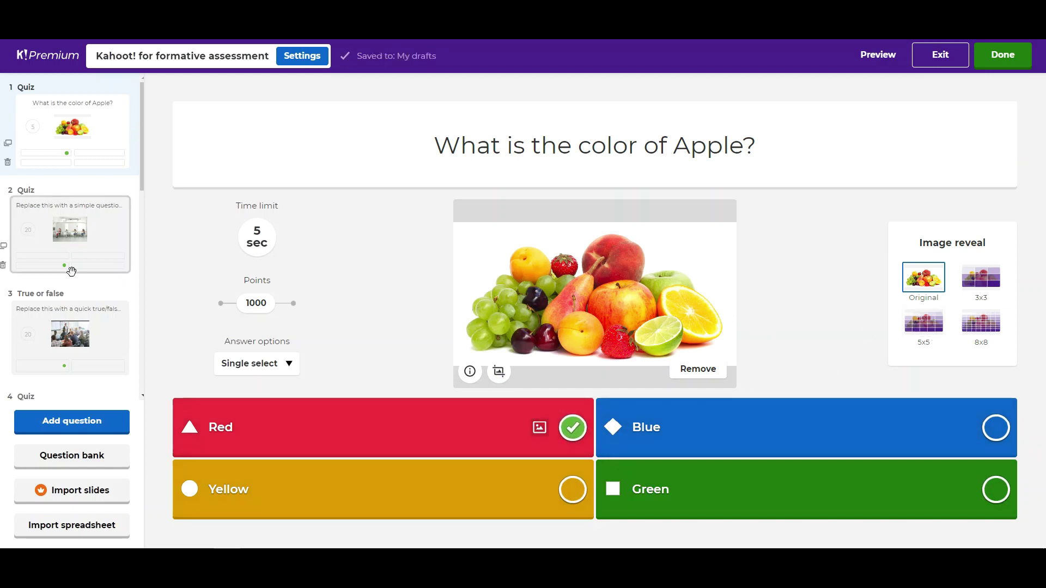
left_click(68, 434)
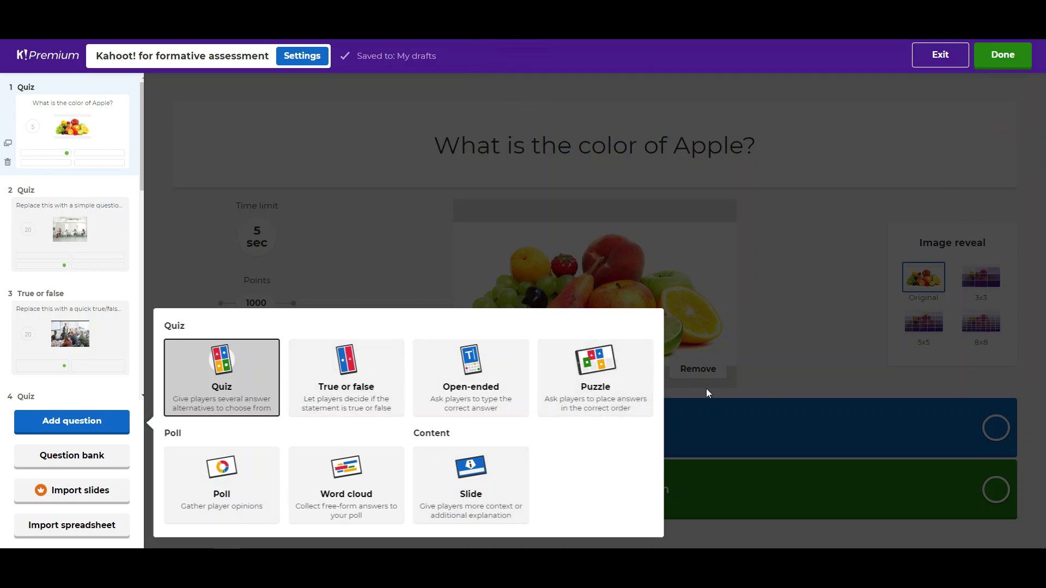
left_click(771, 376)
left_click(657, 433)
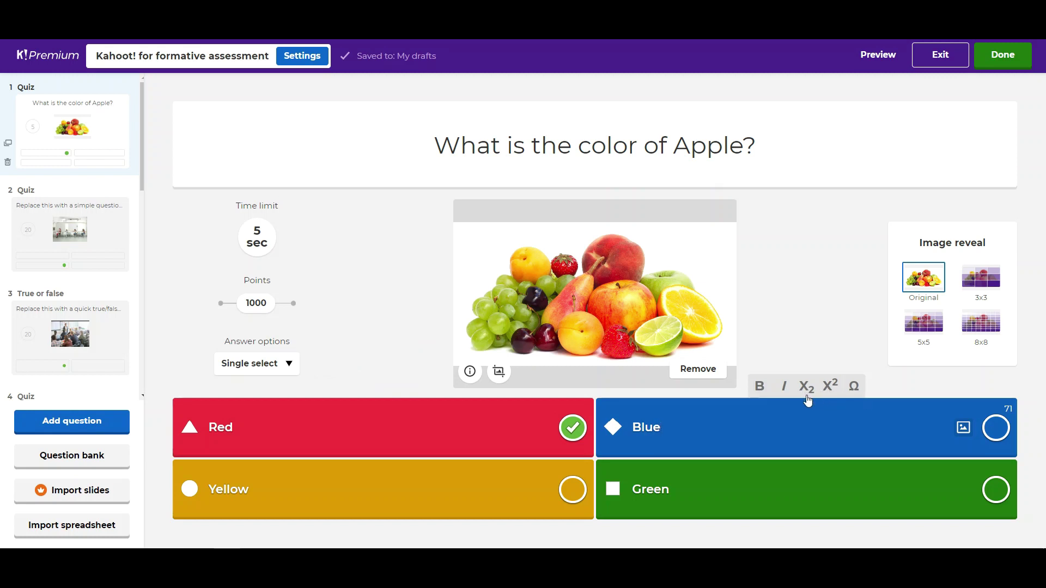
left_click(855, 387)
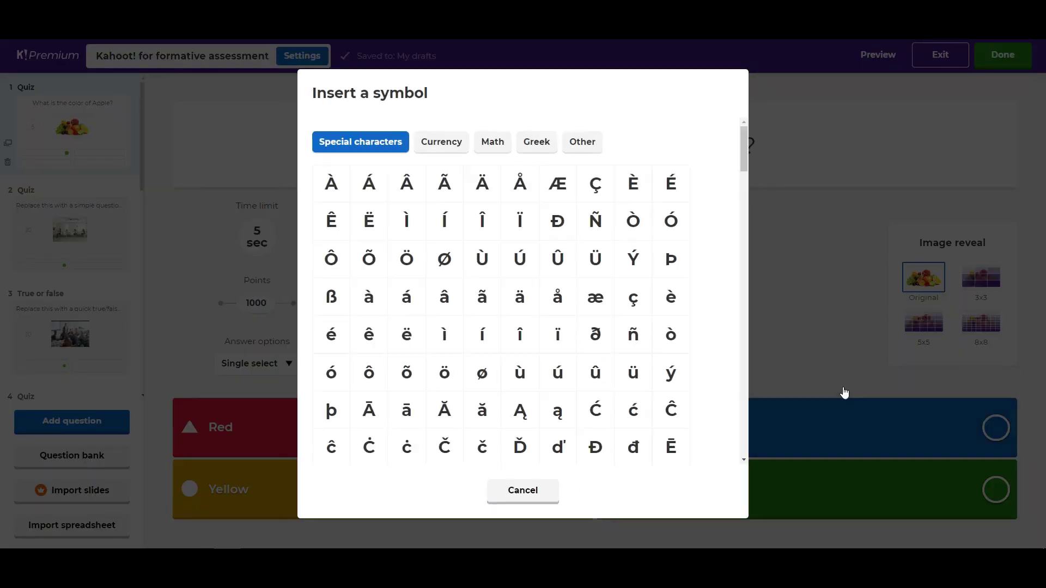
mouse_move(744, 153)
left_mouse_down()
mouse_move(731, 251)
mouse_move(746, 136)
left_mouse_up()
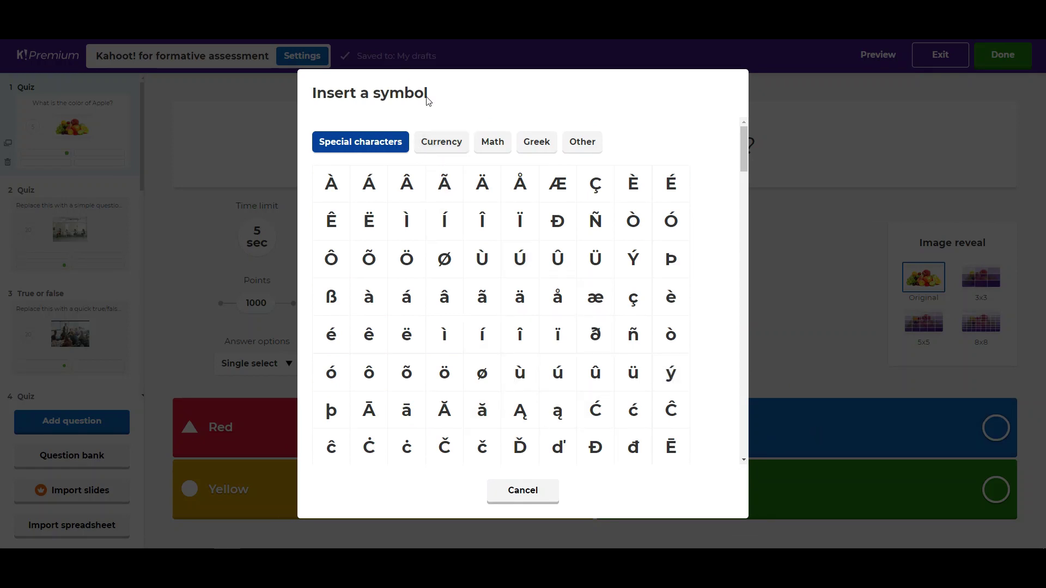
left_click(457, 142)
left_click(499, 145)
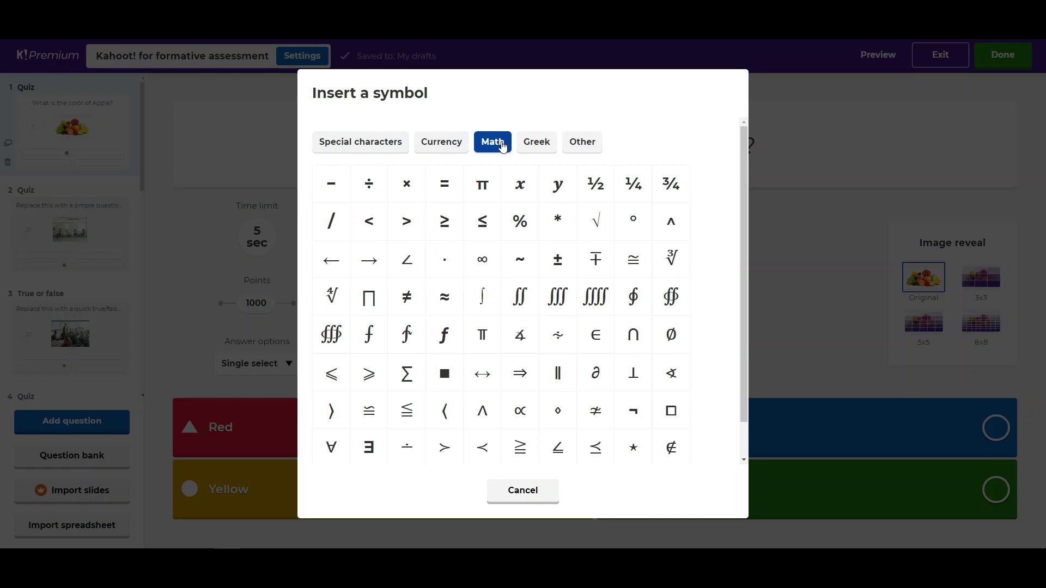
left_click(523, 148)
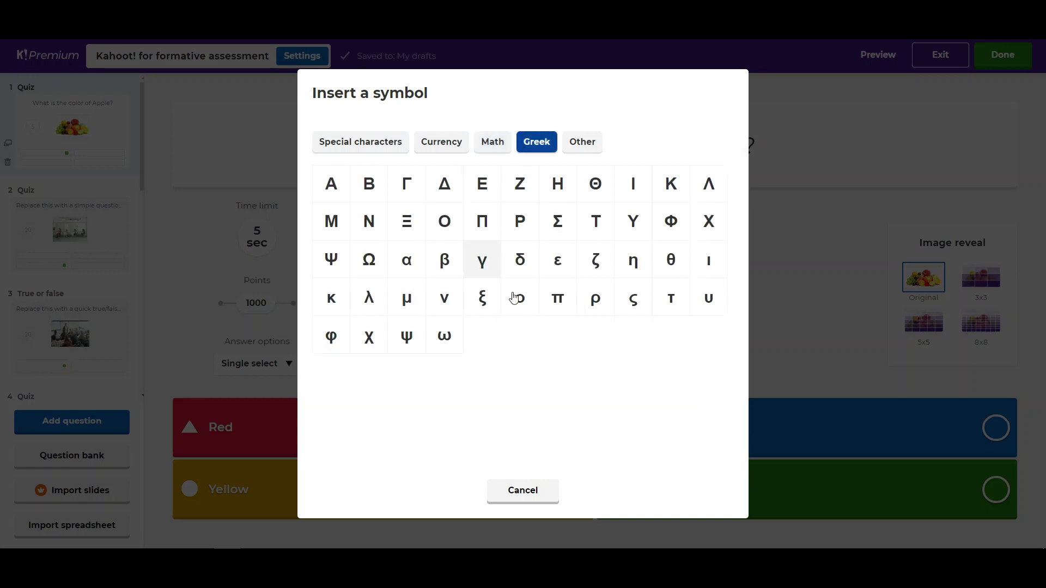
left_click(582, 143)
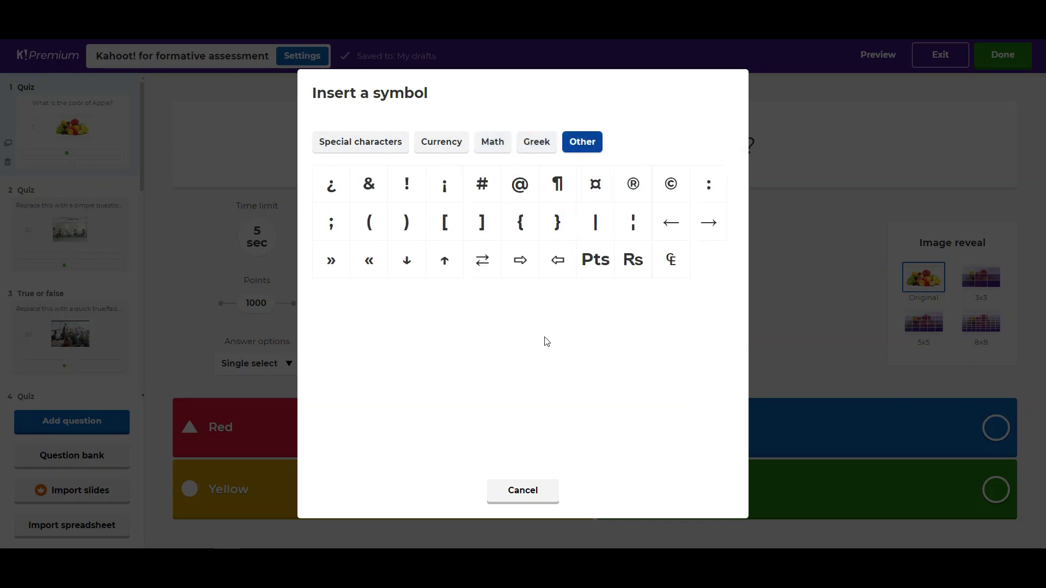
left_click(339, 144)
left_click(516, 493)
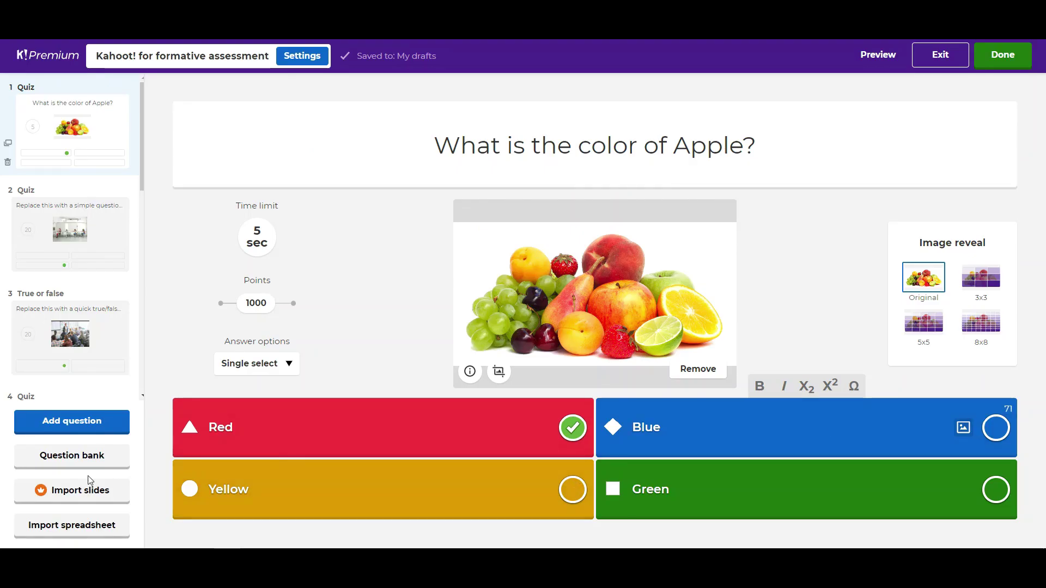
Step: Search the question bank for 'science' and add 'Where Do We learn our Science' as question 10
left_click(86, 461)
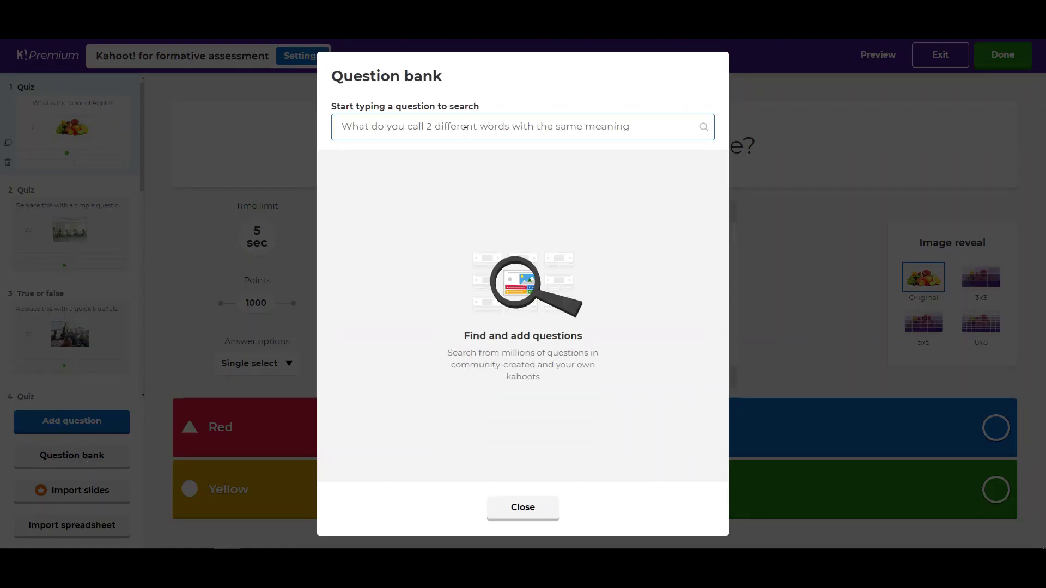
type("scien")
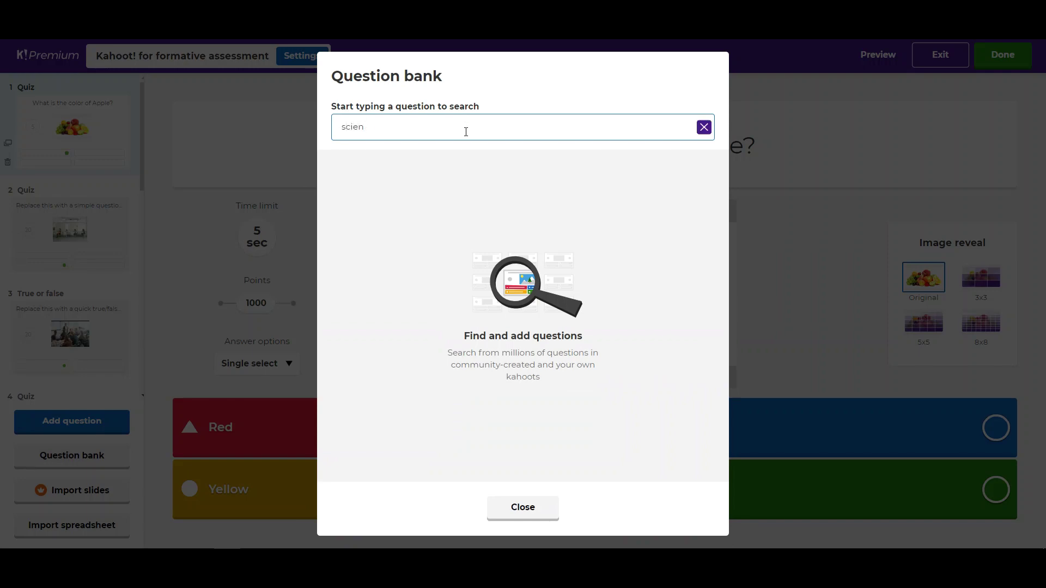
type("ce")
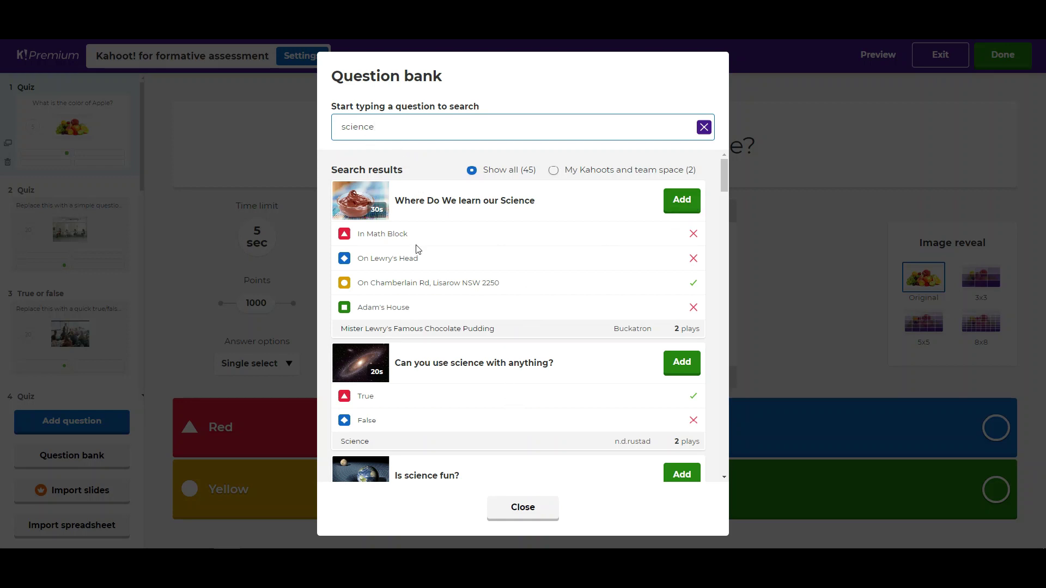
left_click(683, 203)
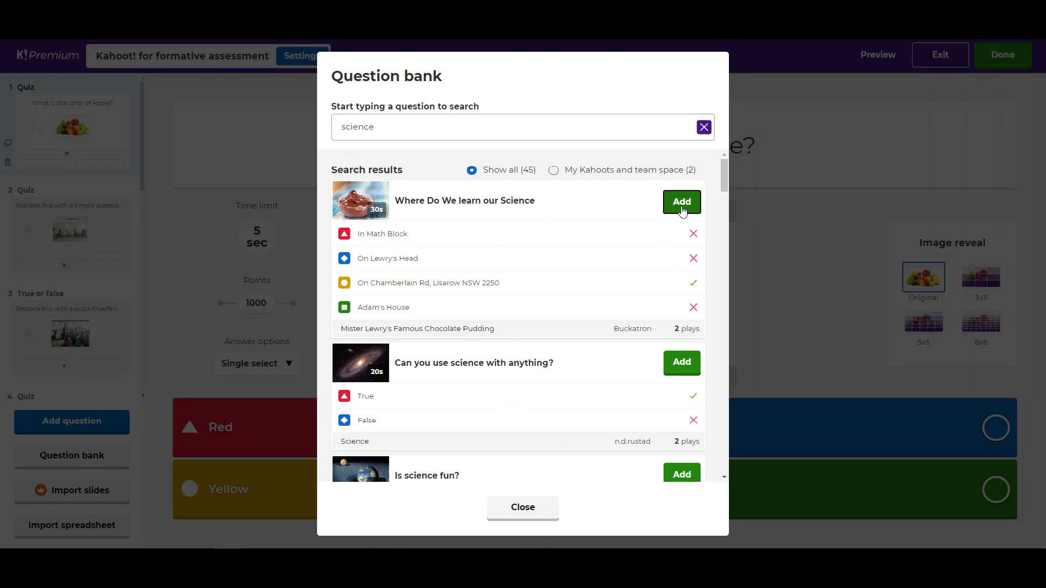
left_click(523, 507)
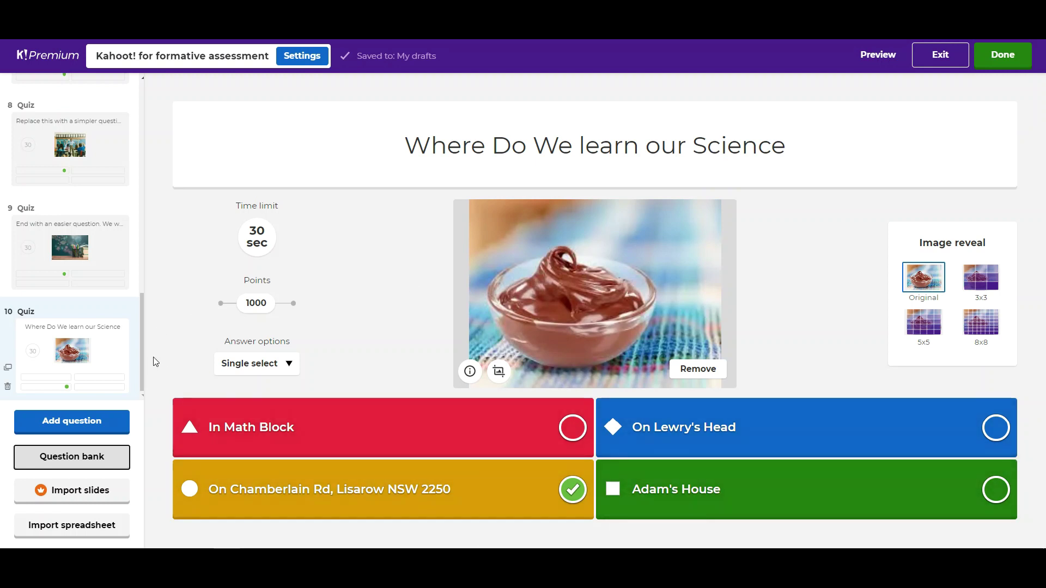
Step: Save the quiz with Done to reach the 'ready to be played' confirmation
left_click_drag(143, 354, 142, 325)
left_click(1007, 63)
left_click(1008, 65)
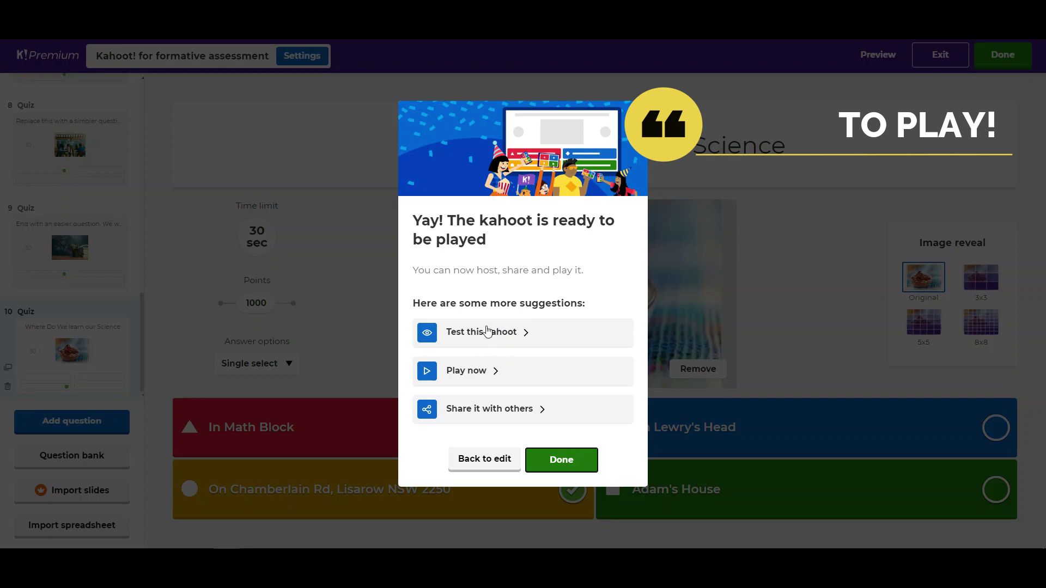
Step: Launch a test run of the formative-assessment kahoot from the ready-to-play dialog
left_click(490, 332)
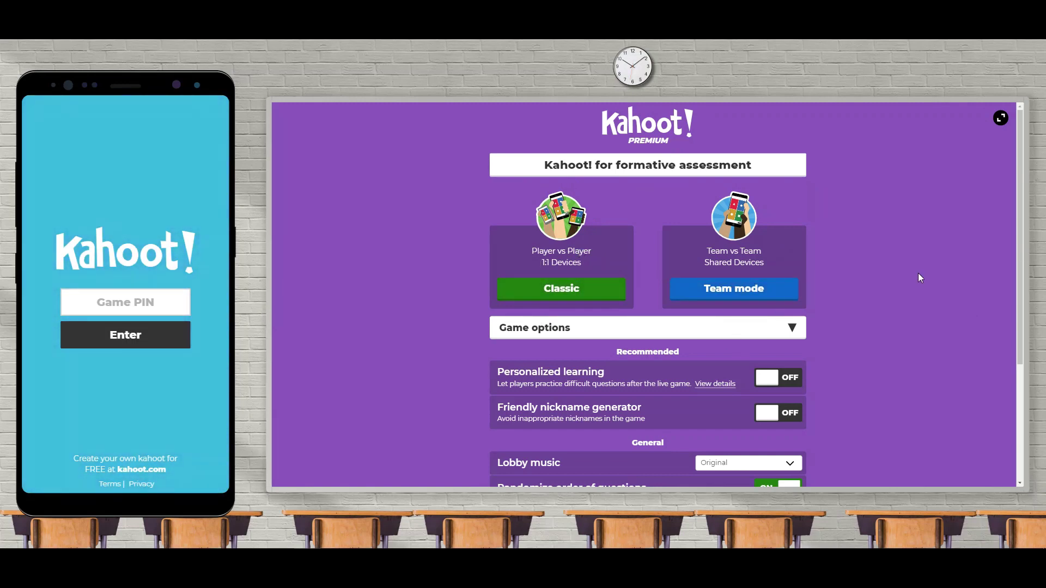
Step: Launch a Classic player-versus-player game from Game options, opening a lobby with a game PIN
scroll(920, 278, "down", 3)
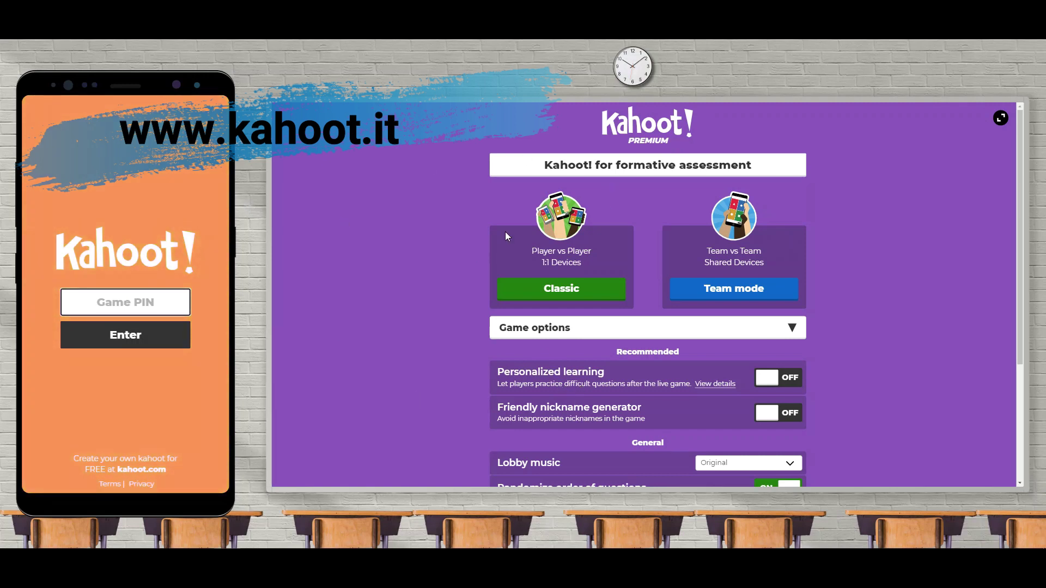
left_click(591, 290)
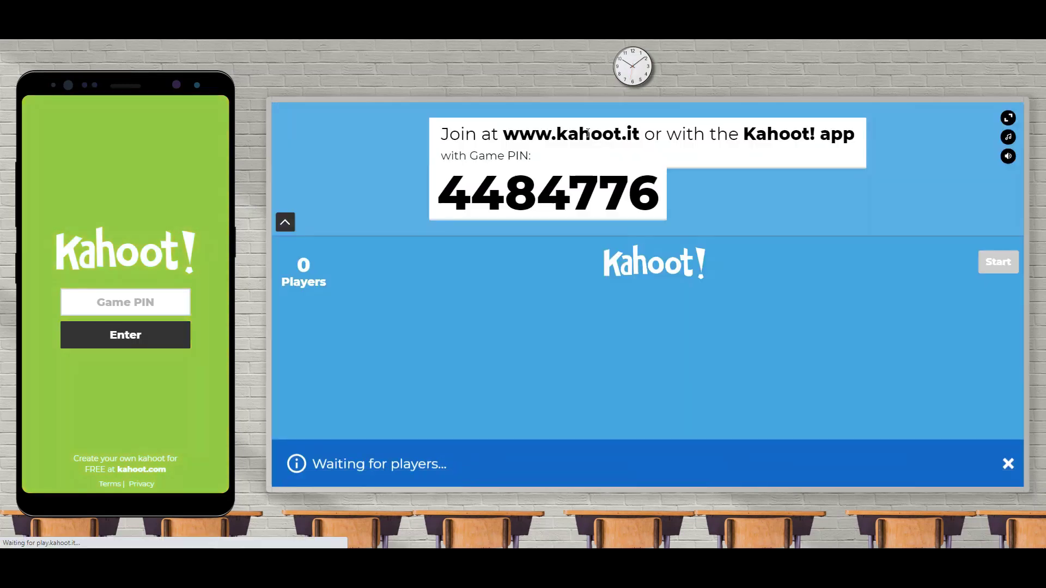
Step: Silence the lobby music and join from the simulated phone with game PIN 4484776
left_click(1008, 158)
left_click_drag(1010, 157, 972, 158)
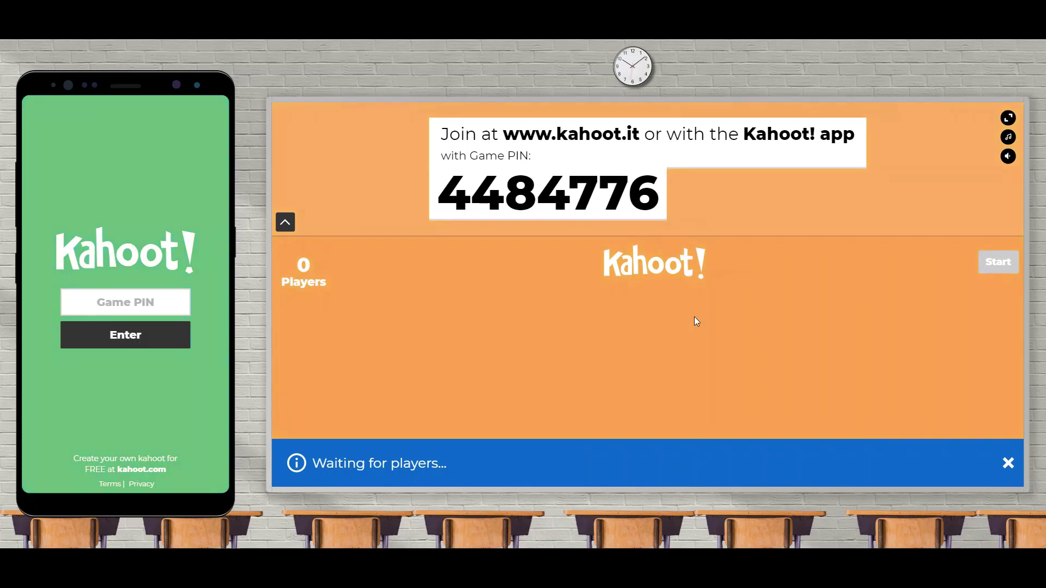
left_click(112, 306)
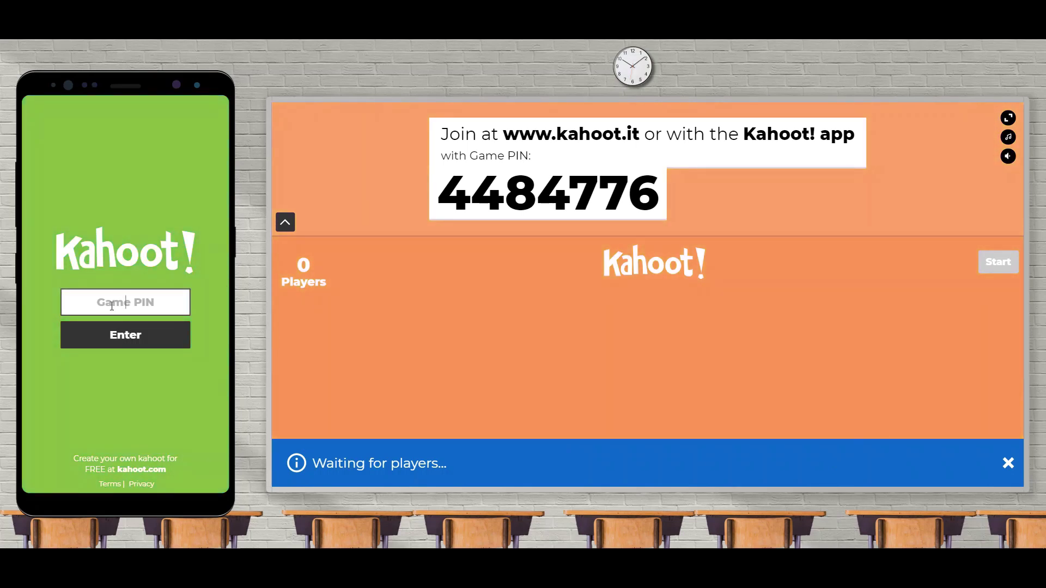
type("4484")
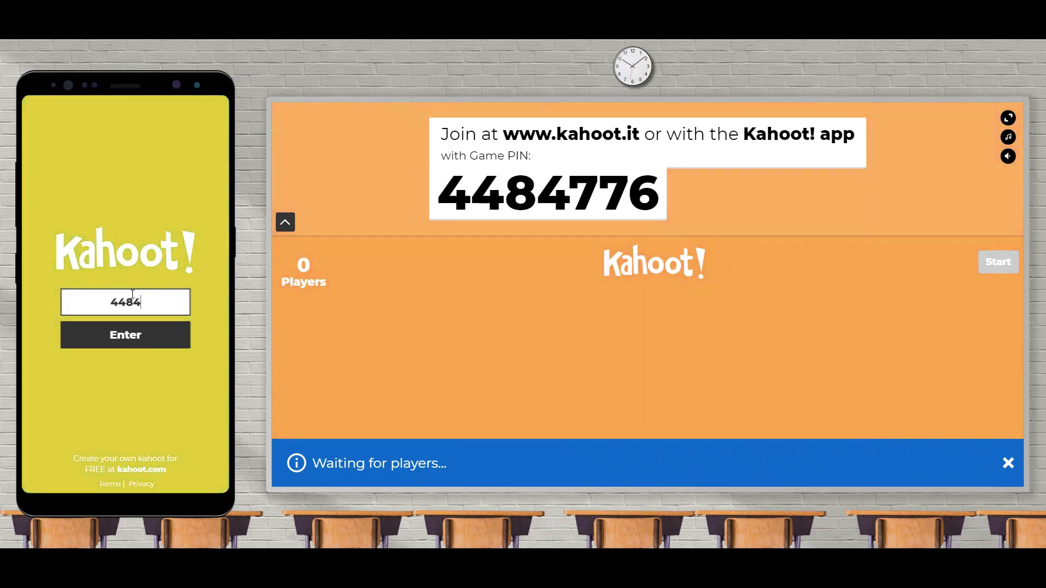
type("776")
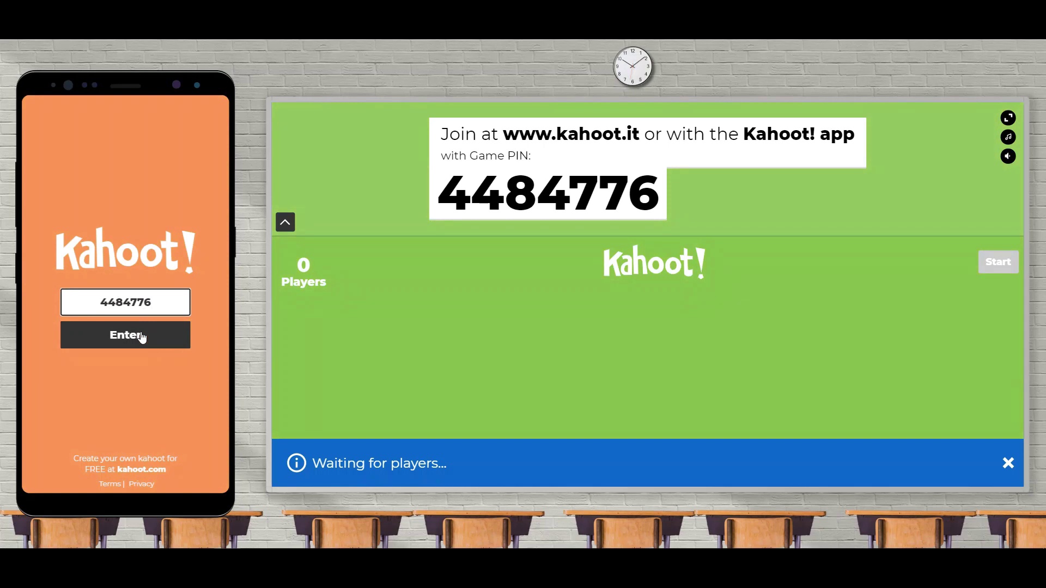
left_click(140, 338)
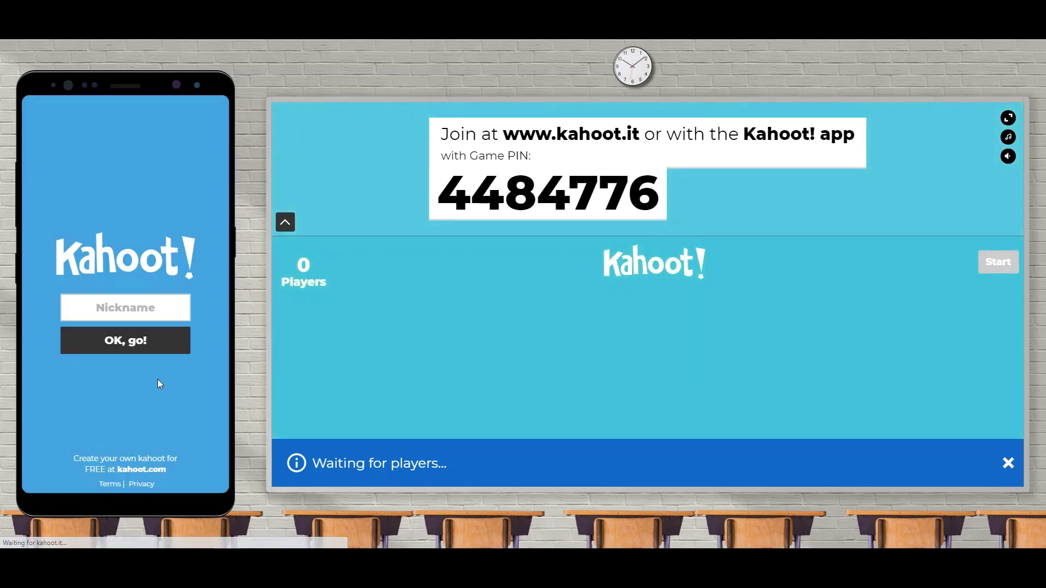
Step: Join the lobby from the phone under a player nickname and start the live game
left_click(142, 316)
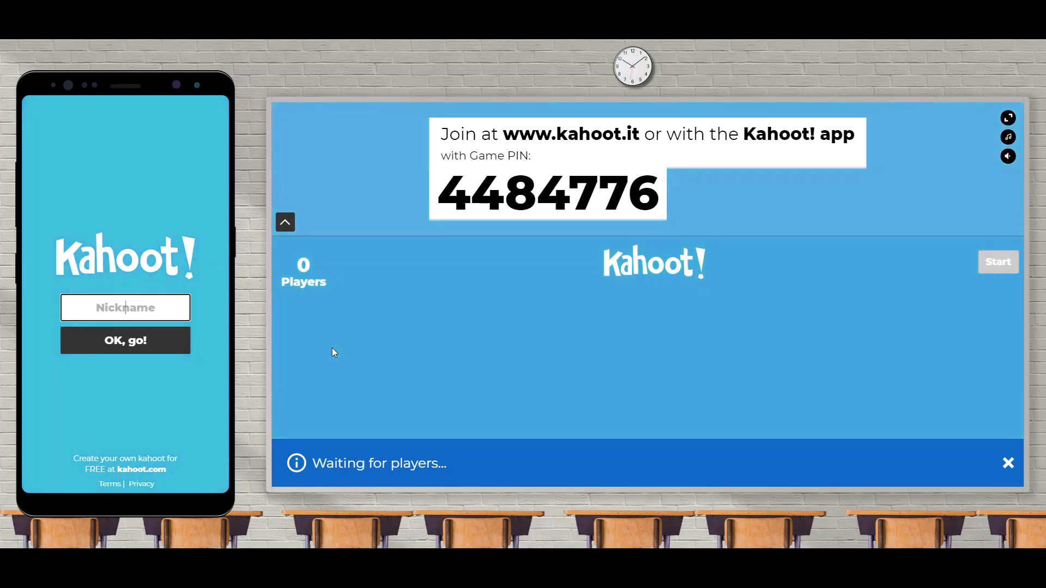
type("Thomas")
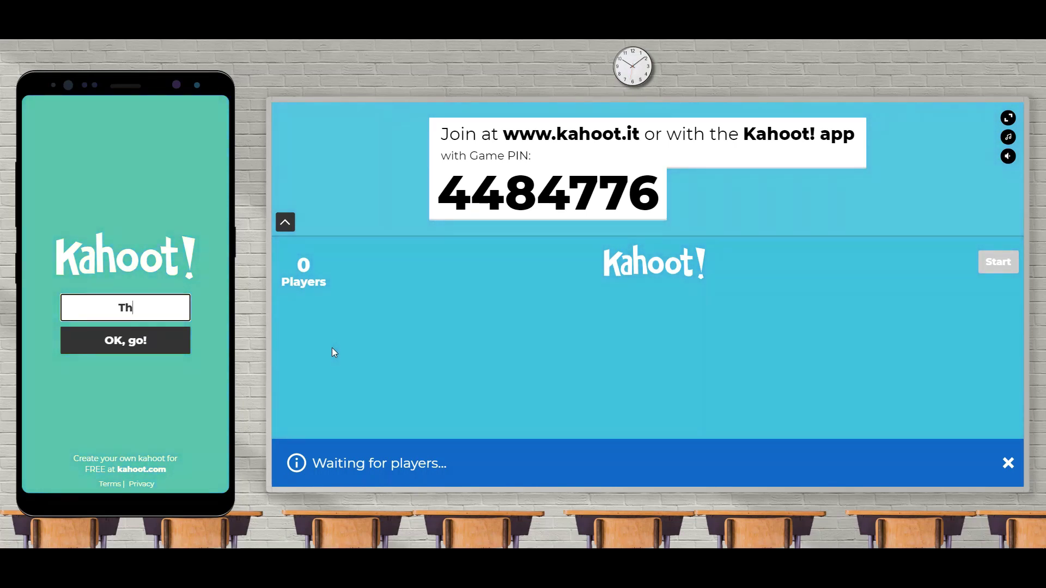
left_click(156, 342)
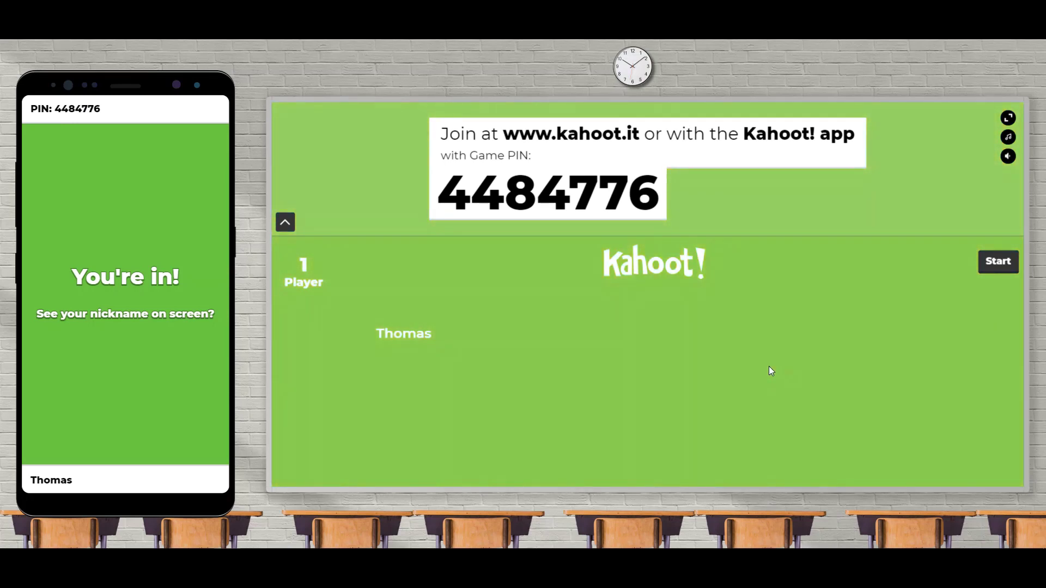
left_click(996, 266)
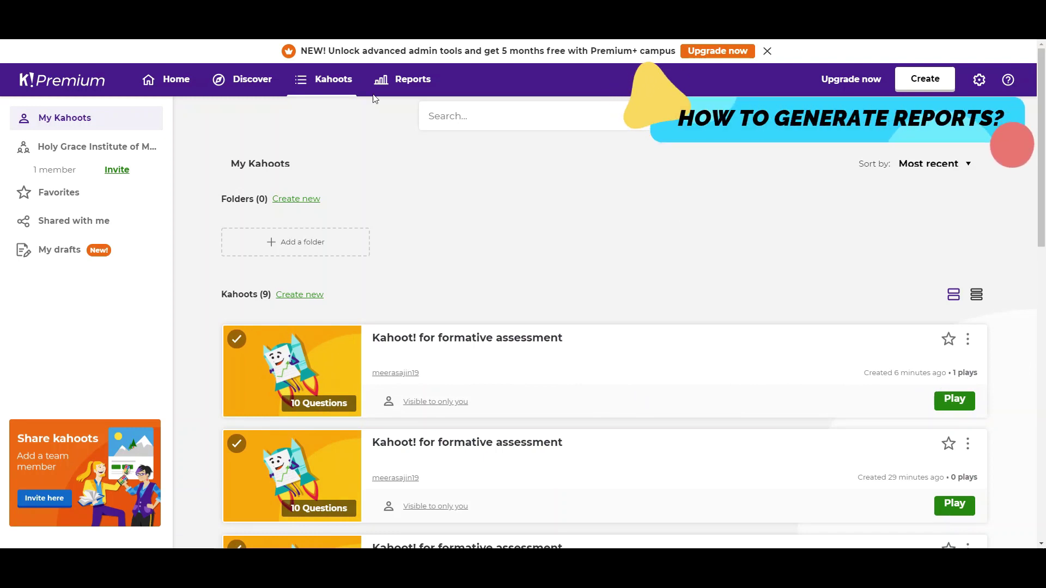
Step: Download the Research Methodology Quiz - Set IV report from the Reports page
left_click(459, 344)
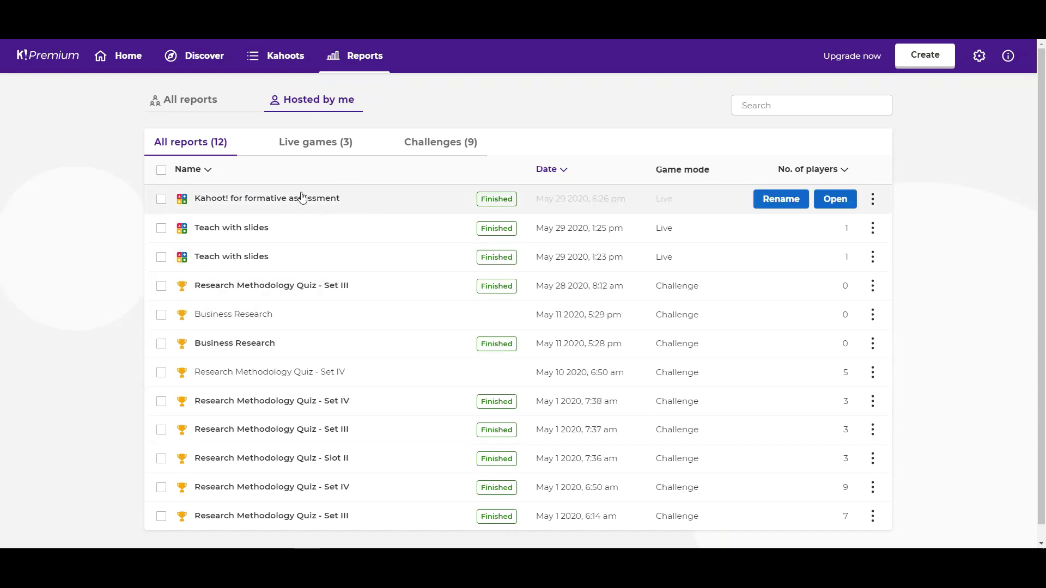
left_click(872, 199)
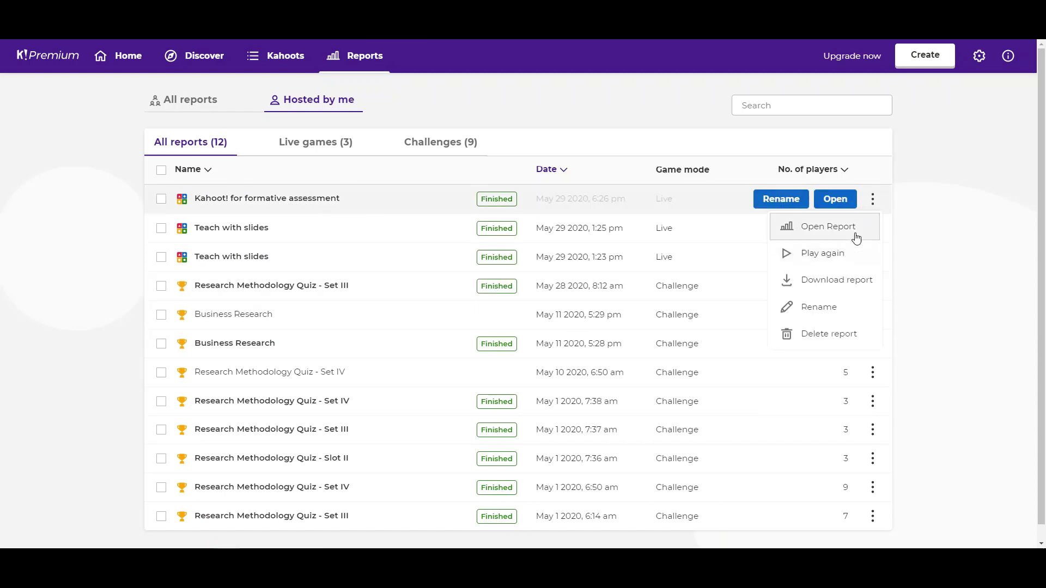
left_click(874, 200)
left_click(879, 204)
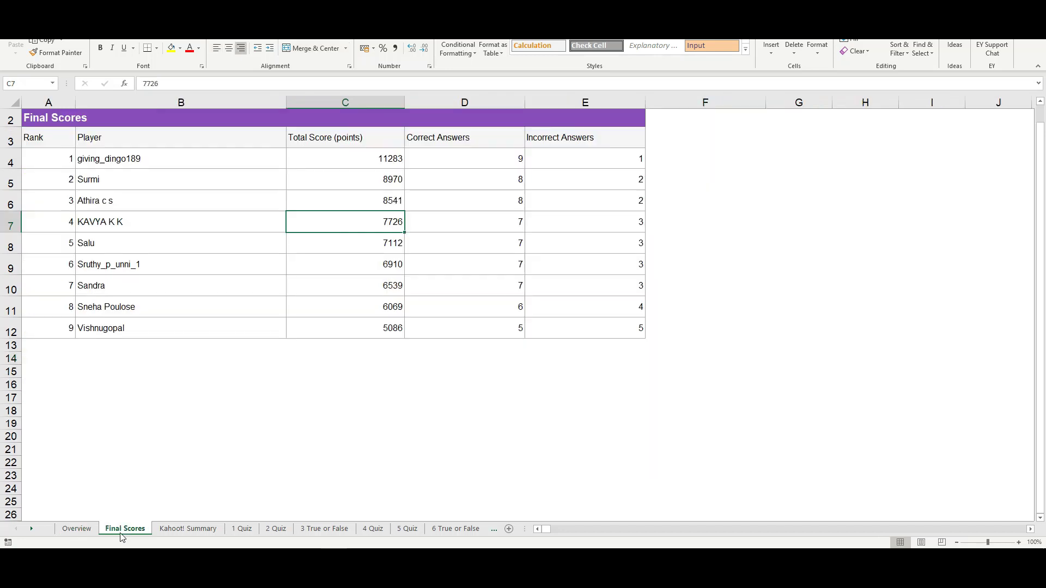
Step: Check the top total score in C4 on Final Scores, then view the Kahoot! Summary sheet
left_click(121, 530)
left_click(382, 164)
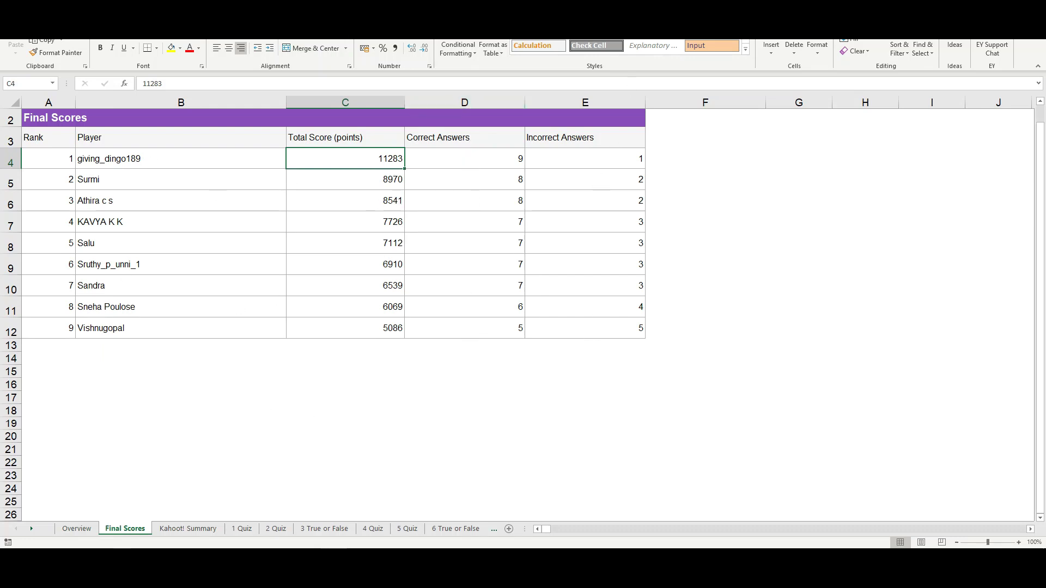
left_click(192, 529)
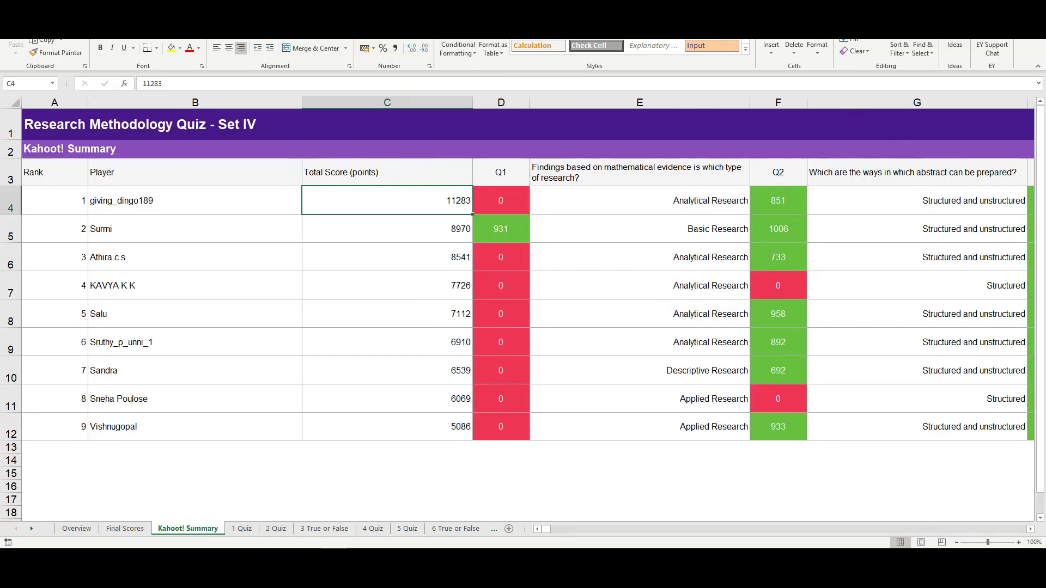